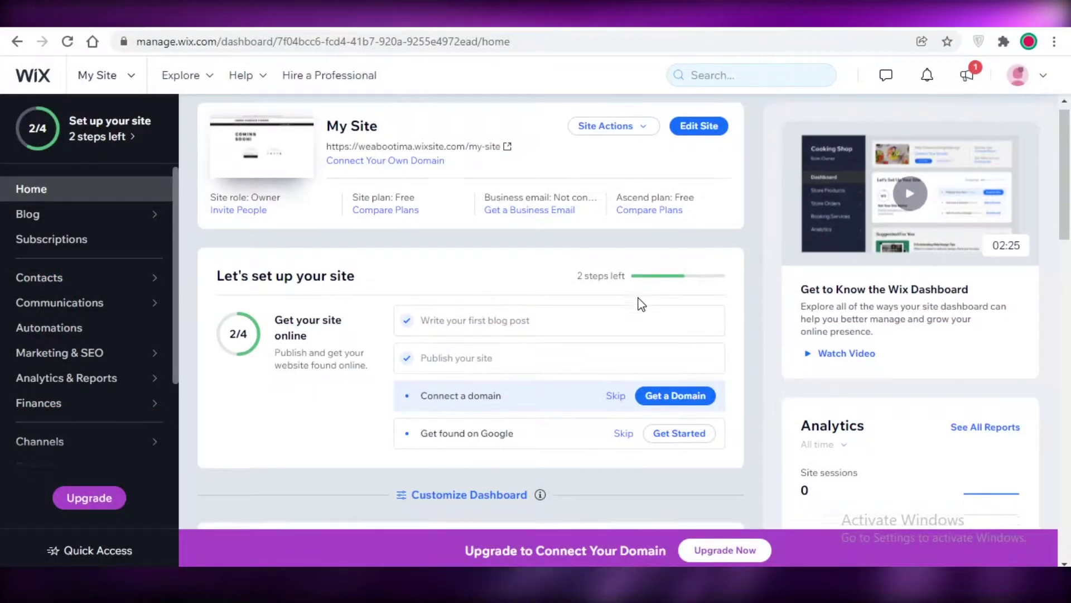
Step: Look over the Google Sites, Weebly, WordPress and GoDaddy tabs, then reload the Wix dashboard home
scroll(640, 301, down, 10)
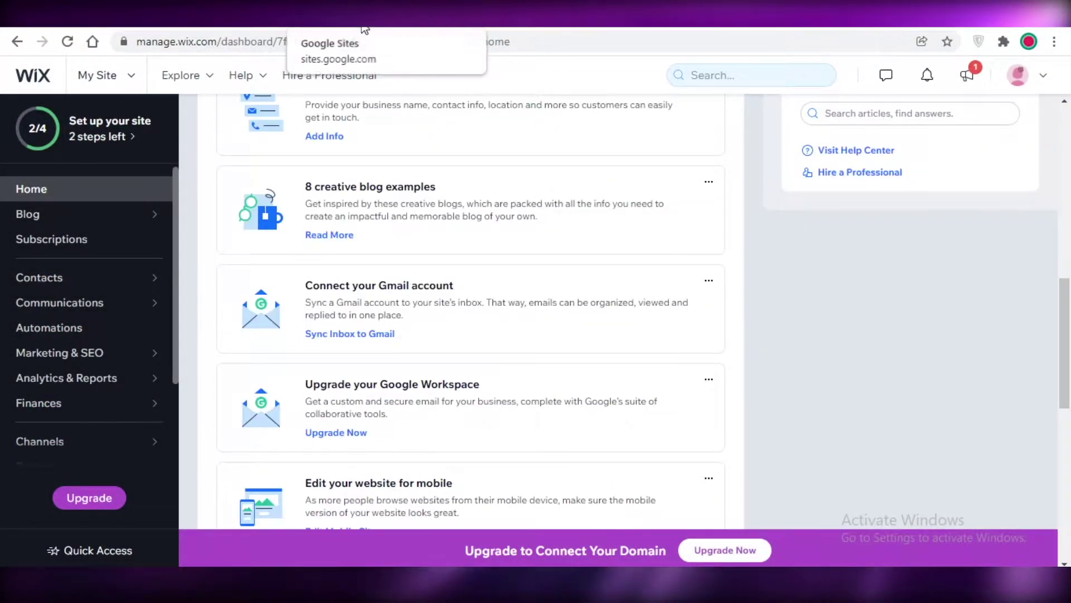
click(384, 29)
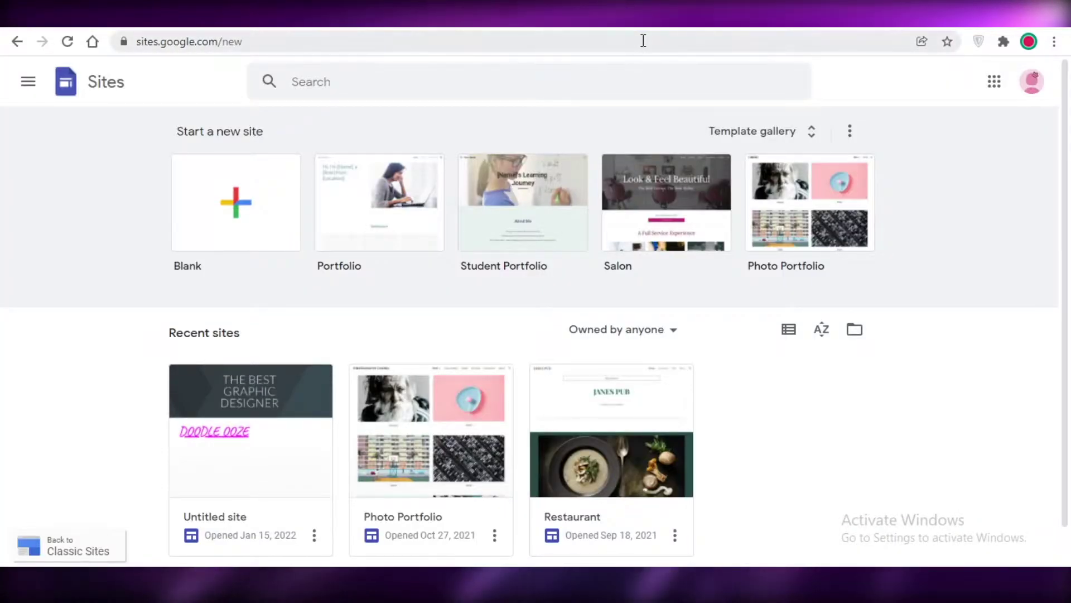
click(508, 31)
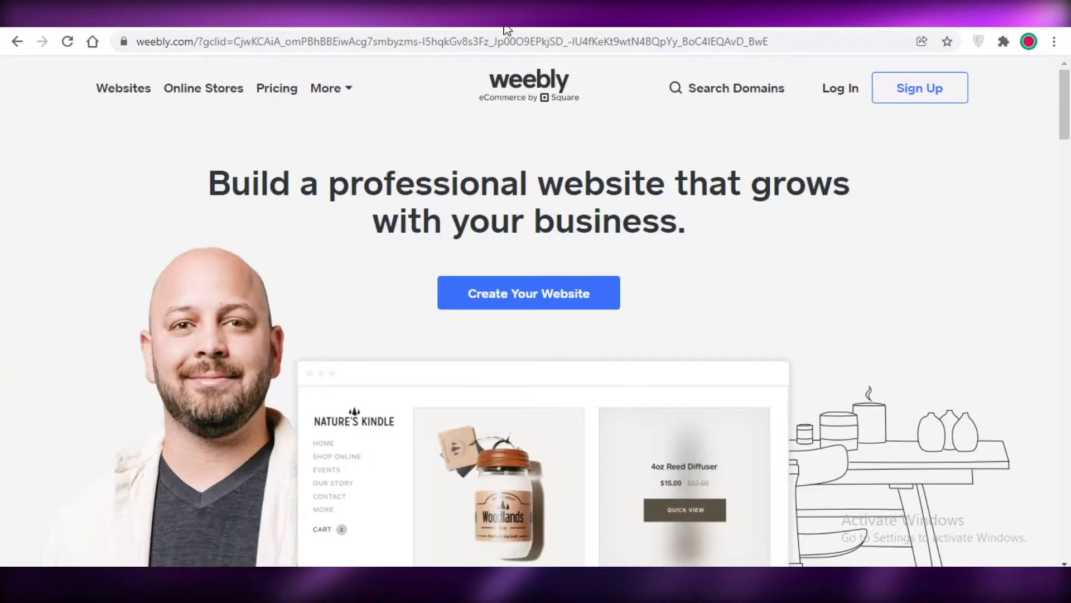
click(647, 31)
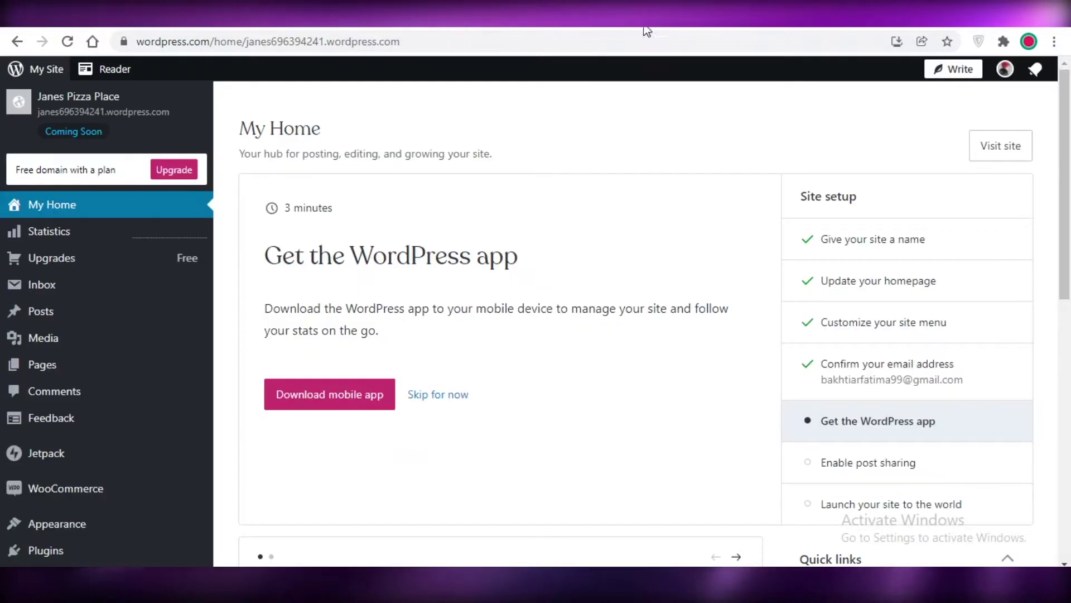
click(735, 32)
scroll(722, 134, down, 4)
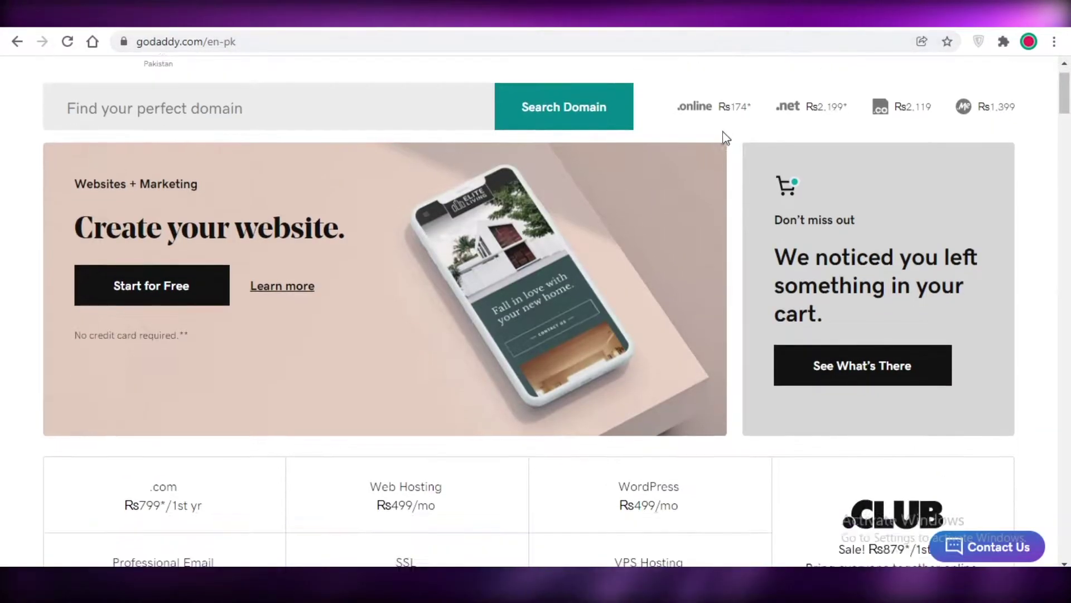
click(647, 14)
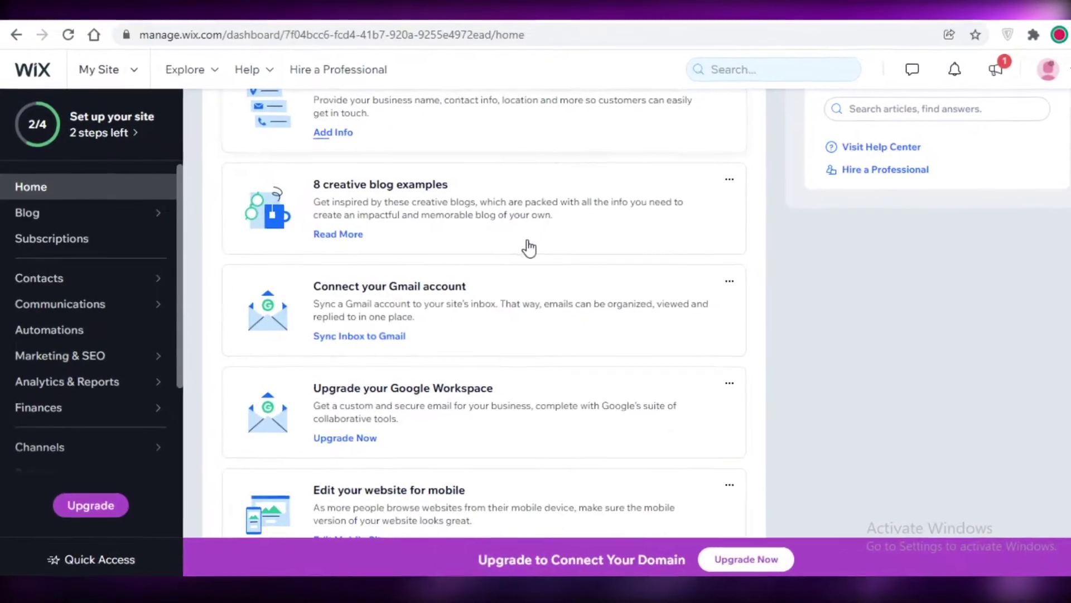
scroll(261, 143, up, 10)
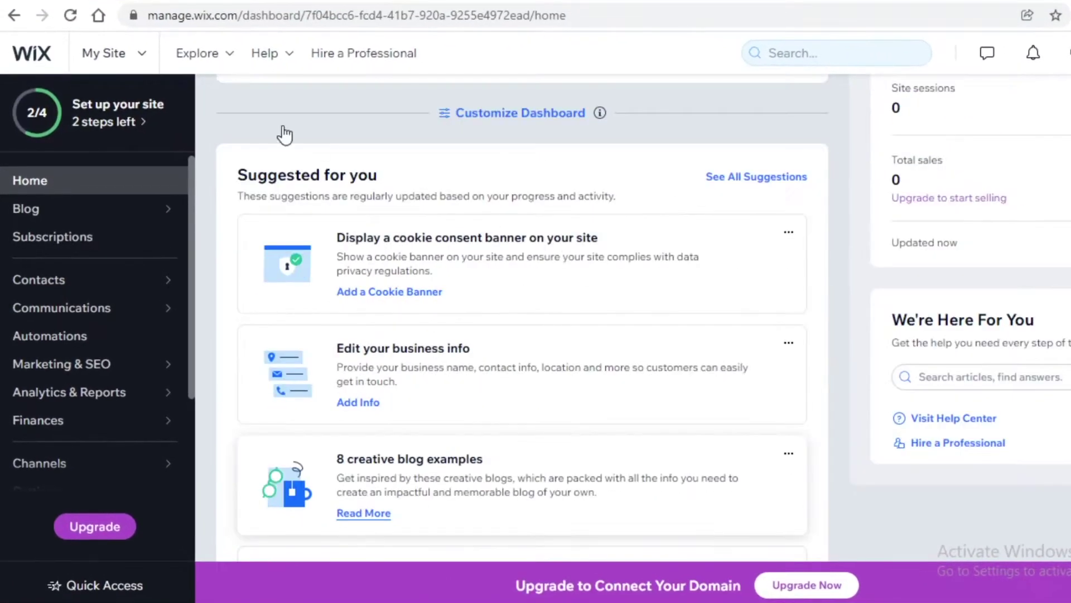
click(37, 67)
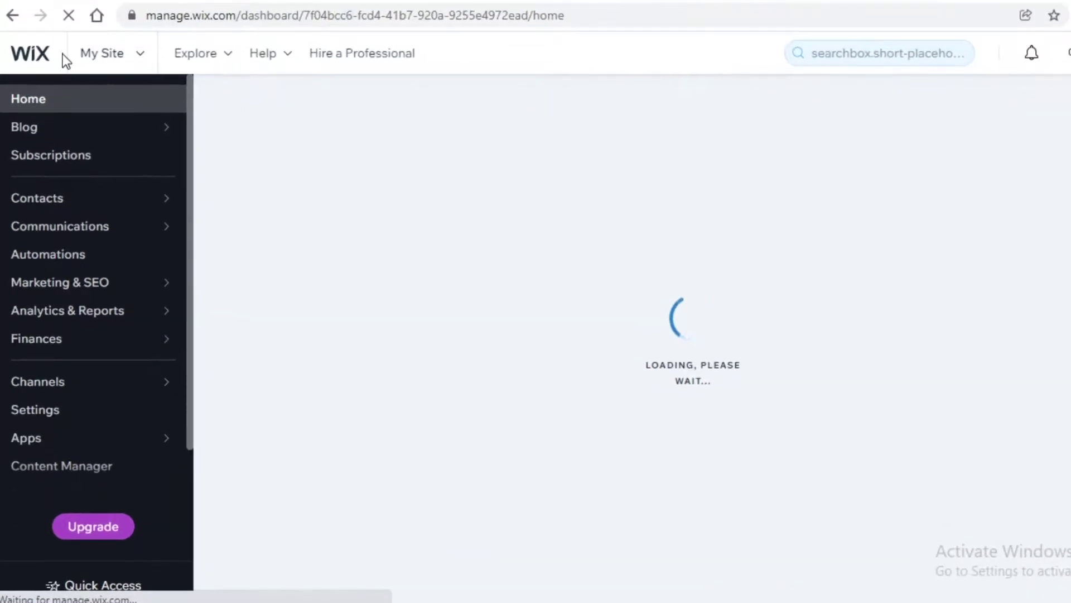
Step: Choose Create New Site from the My Site dropdown
click(105, 64)
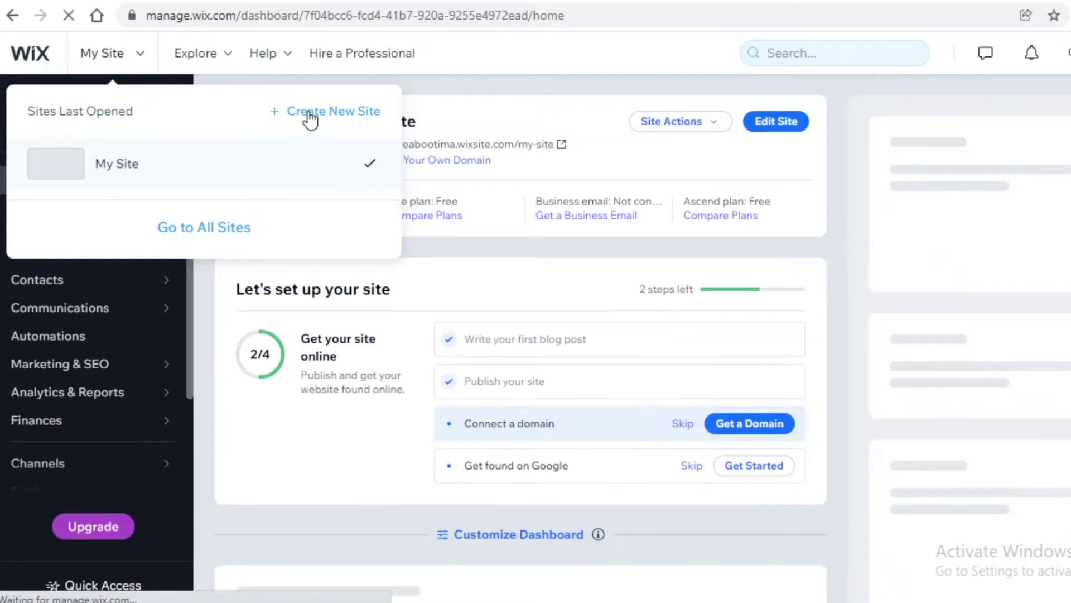
click(310, 115)
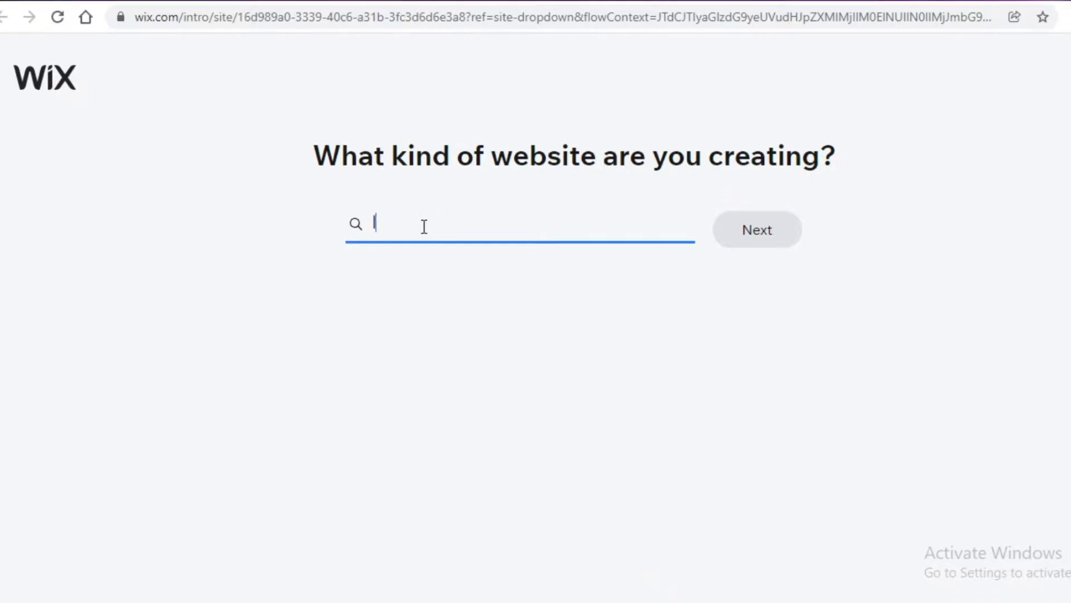
Step: Pick Fashion Design Artist as the site type and let Wix ADI create the website
text(fashion)
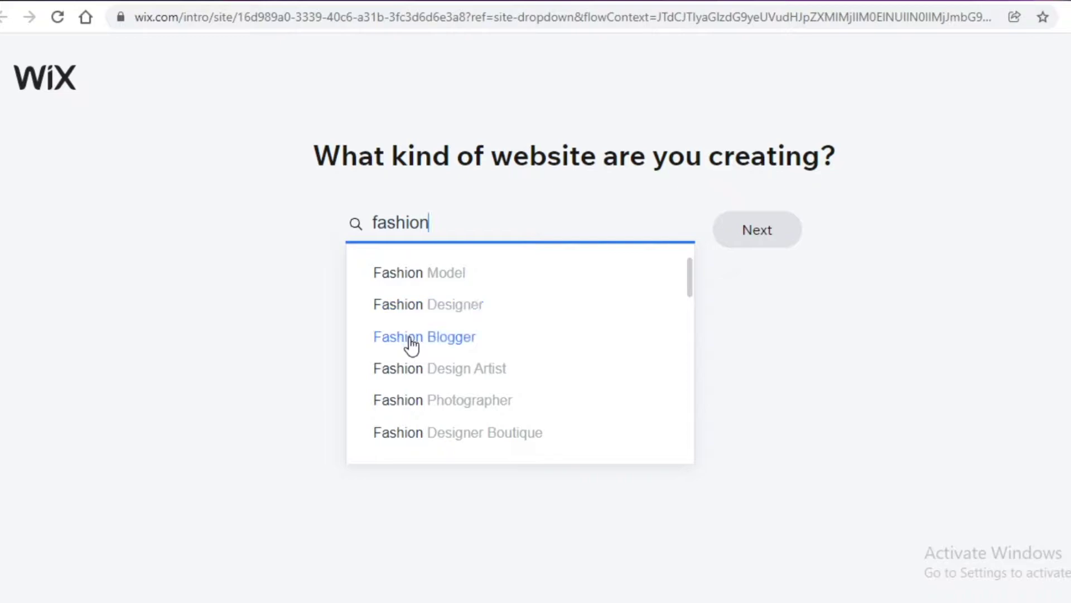
click(458, 370)
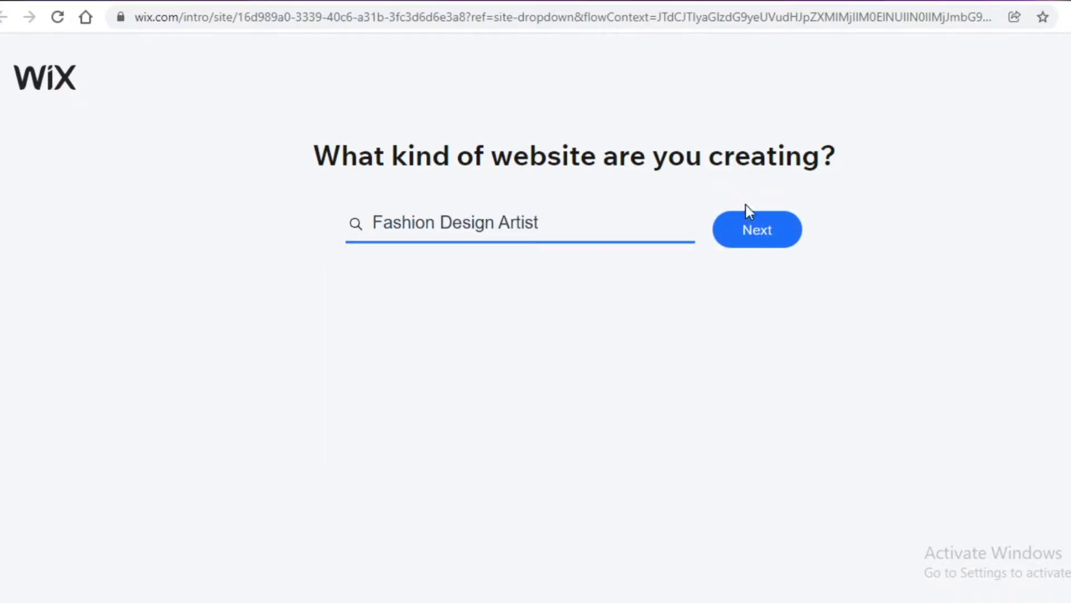
click(756, 231)
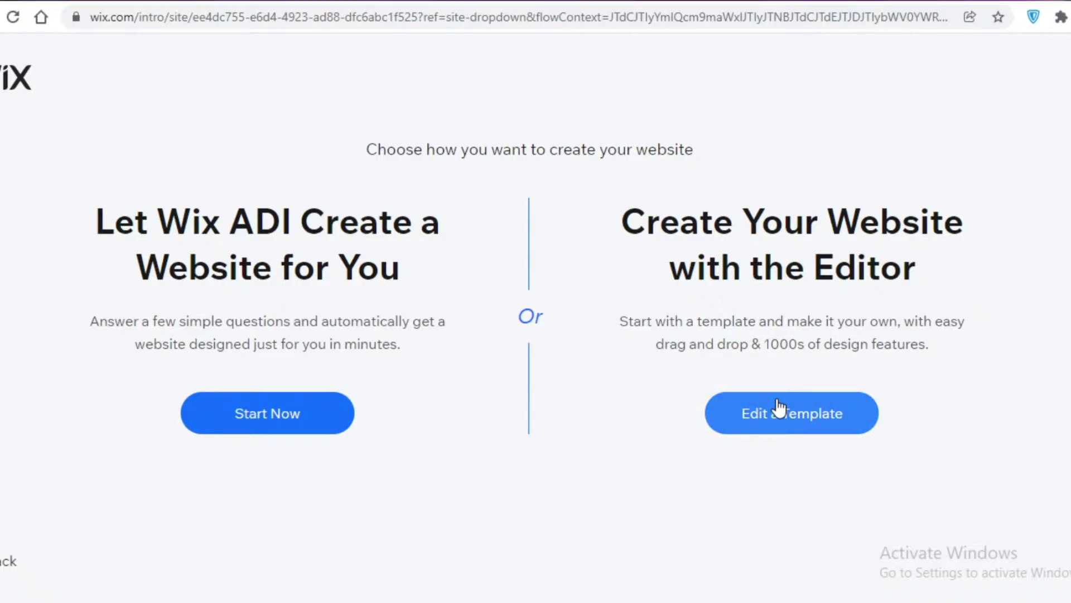
click(235, 424)
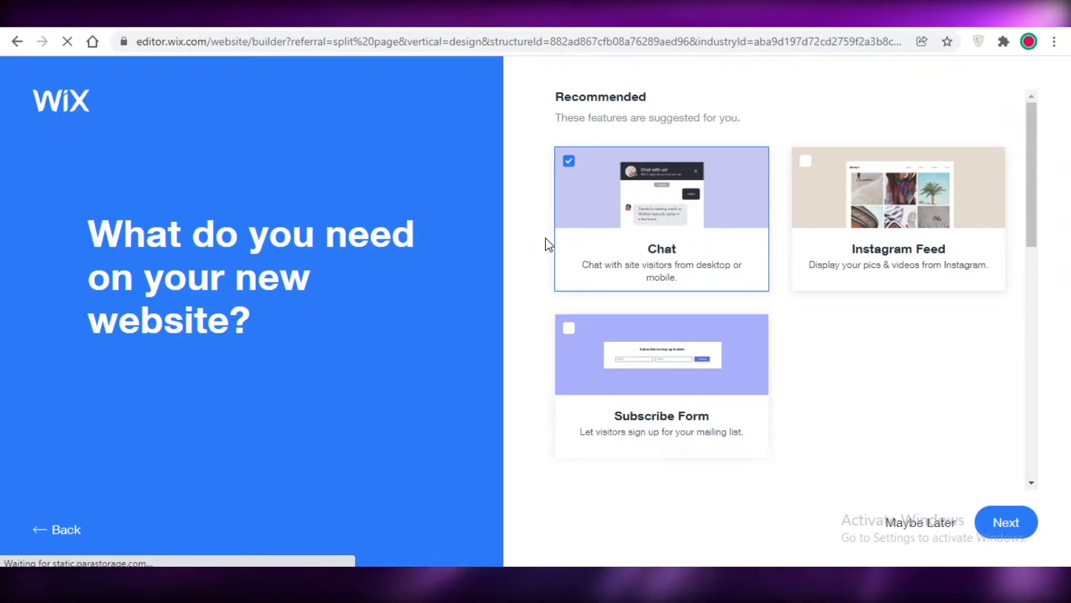
Step: Replace Chat with the Instagram Feed, Subscribe Form, Blog and Forum features
click(721, 271)
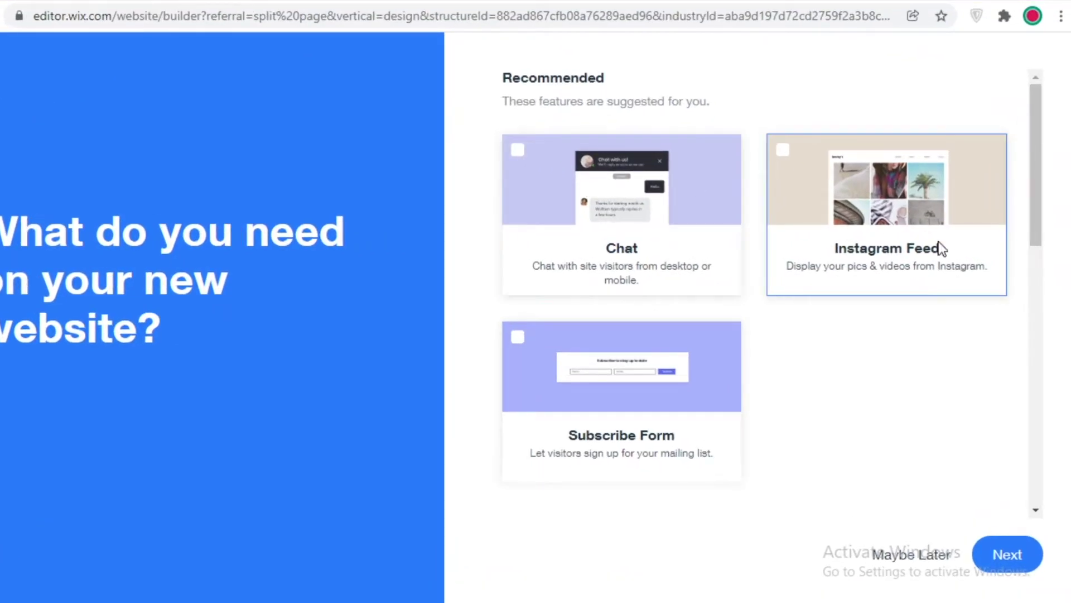
scroll(866, 239, down, 12)
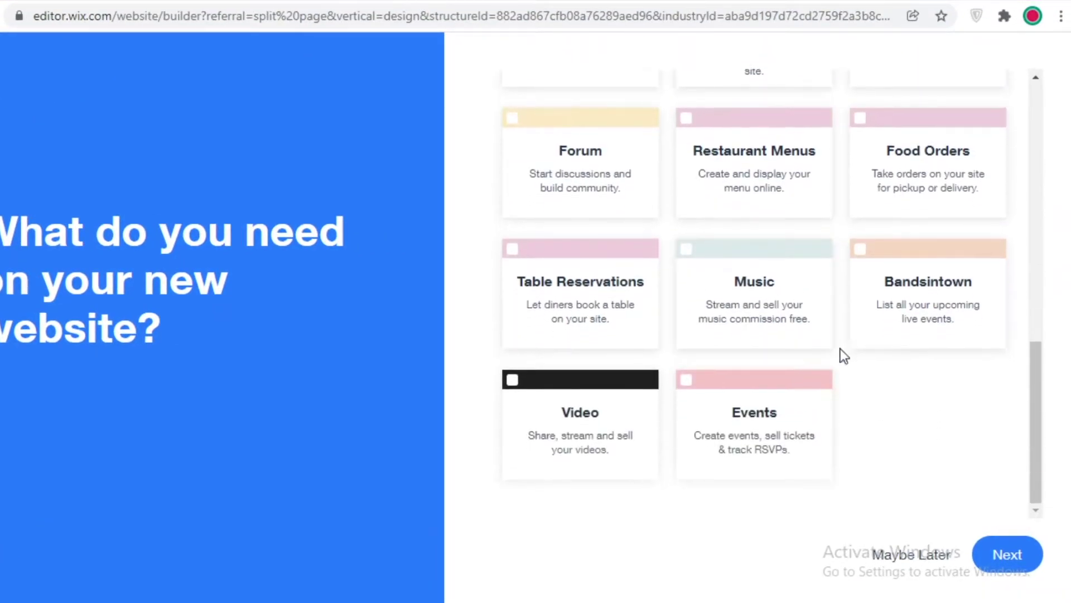
scroll(691, 368, up, 8)
scroll(694, 320, up, 5)
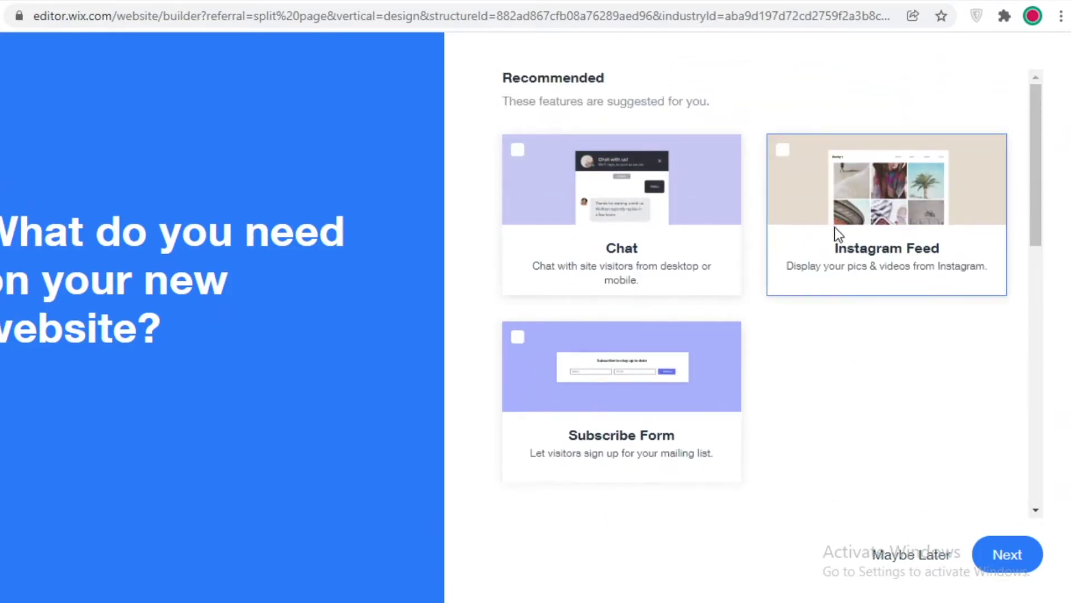
click(803, 273)
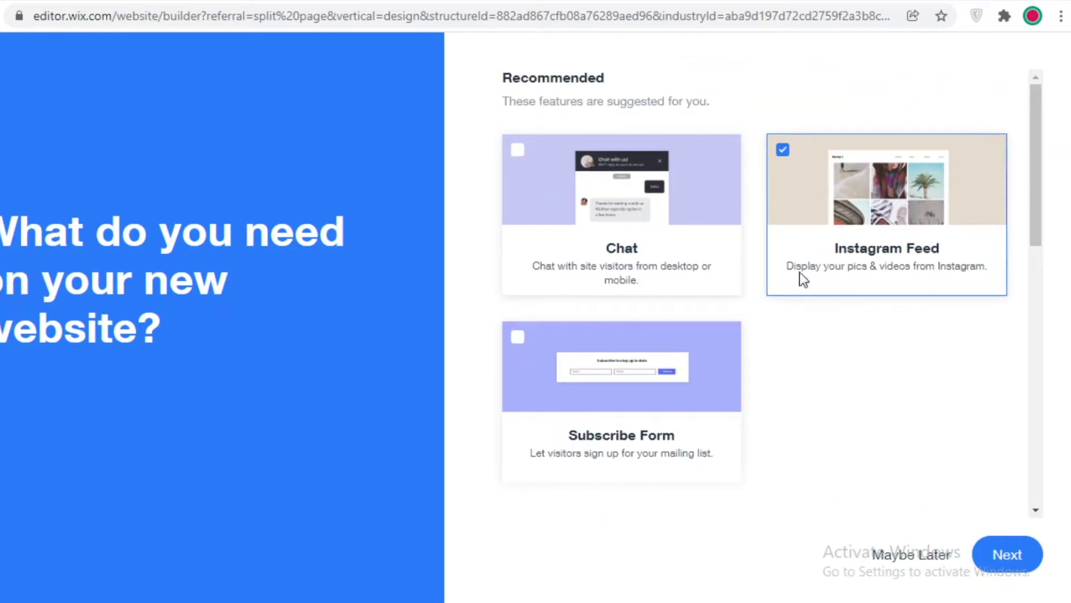
click(560, 402)
scroll(908, 352, down, 5)
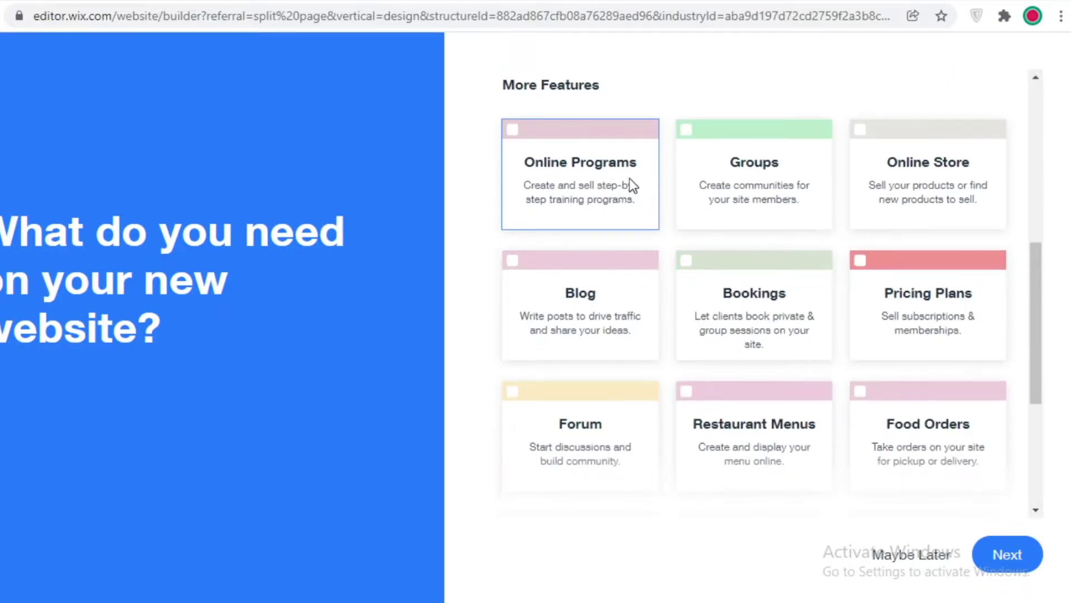
scroll(912, 186, down, 3)
click(579, 125)
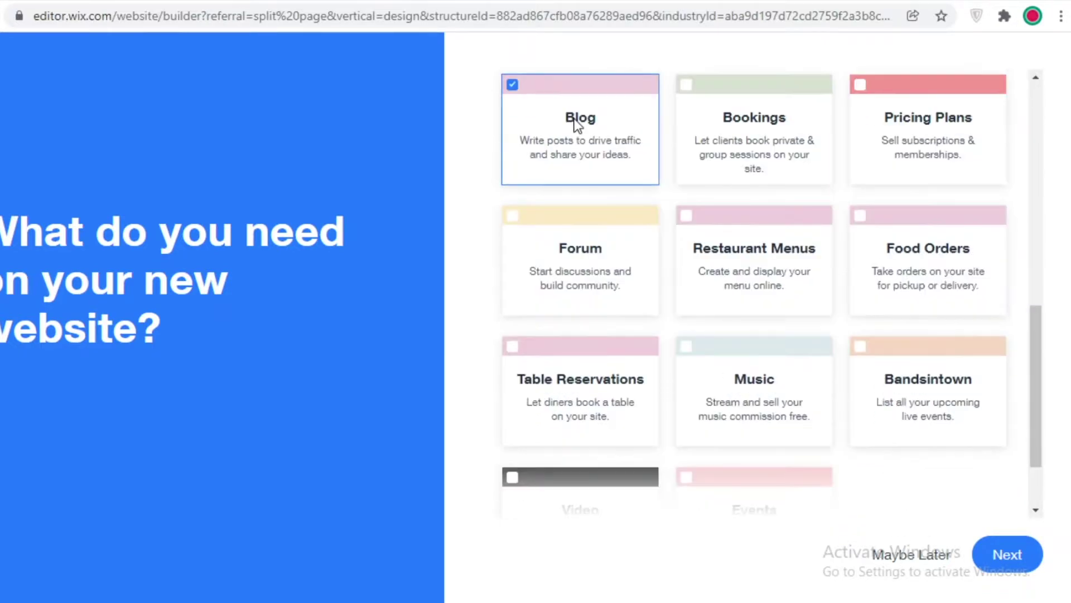
click(588, 262)
scroll(638, 400, down, 2)
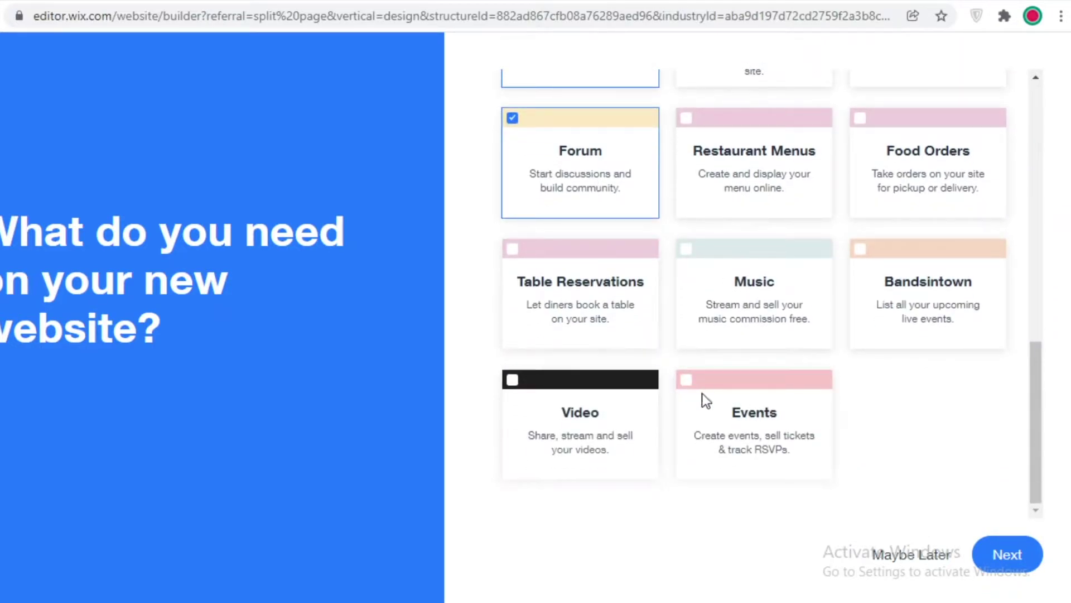
click(980, 558)
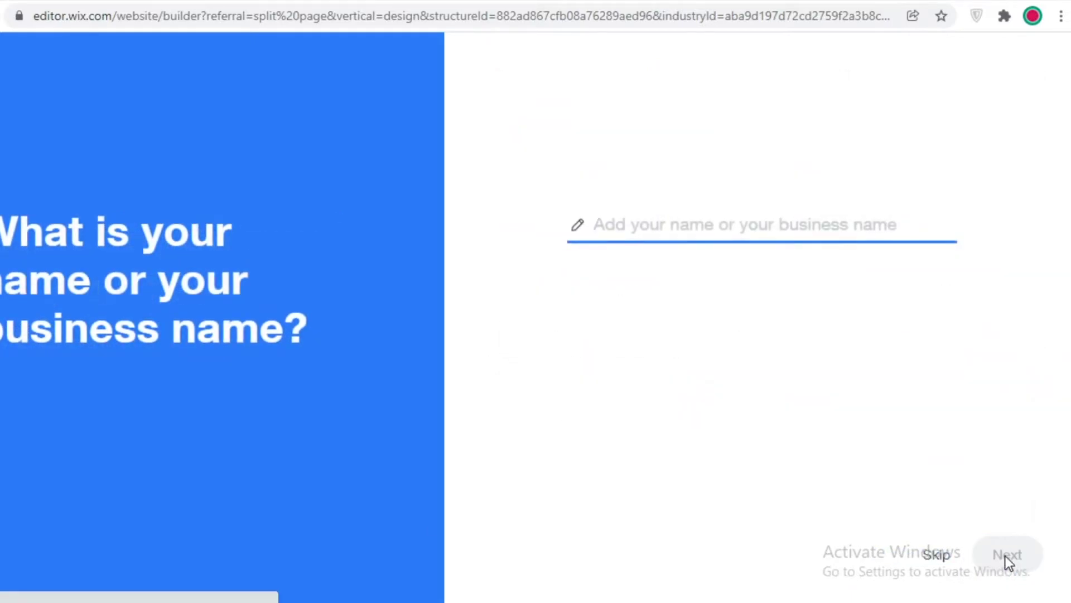
Step: Name the business 'Jane Fashion Group' and skip the import and info review steps
text(A)
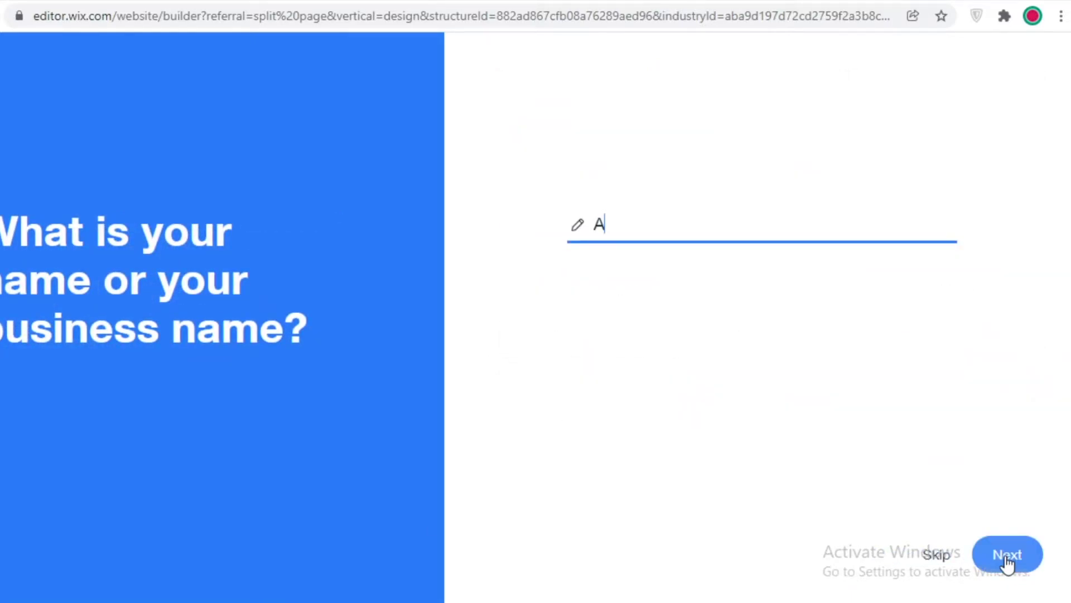
key(BackSpace)
text(Jane Fashion Group)
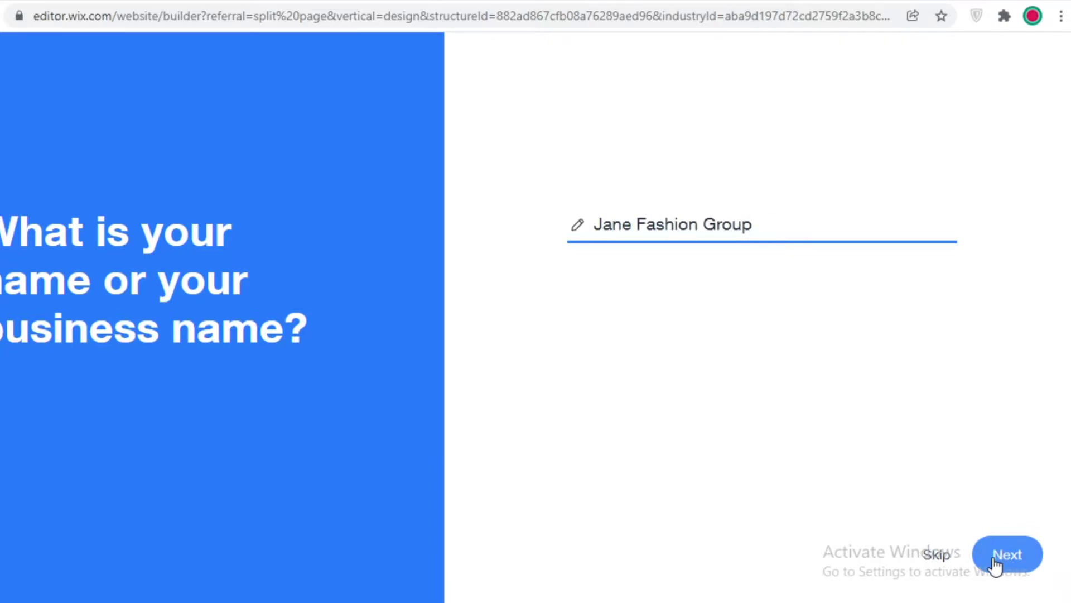
click(995, 564)
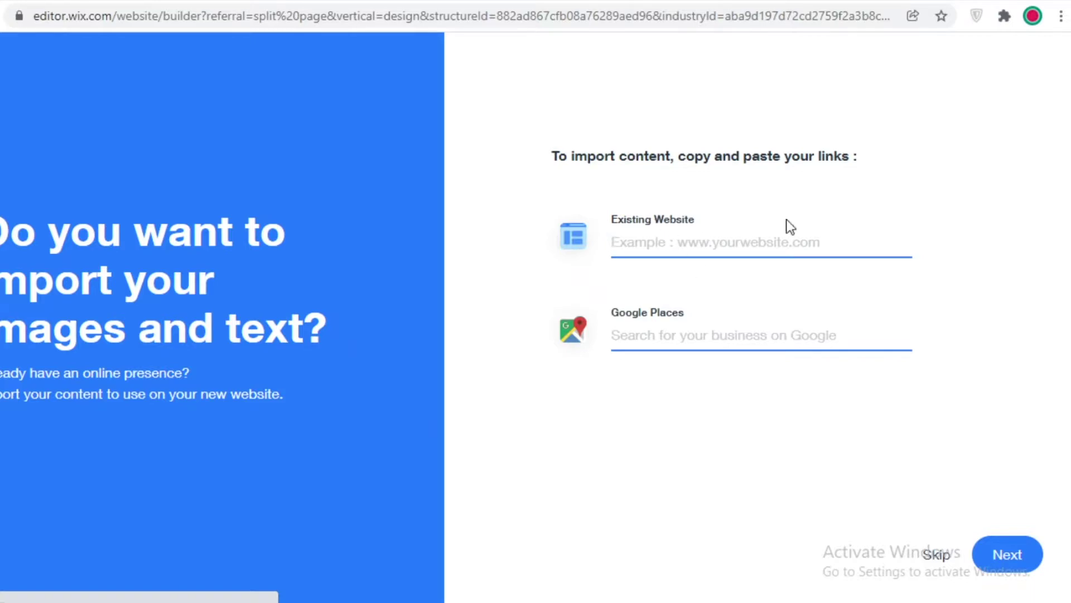
click(808, 337)
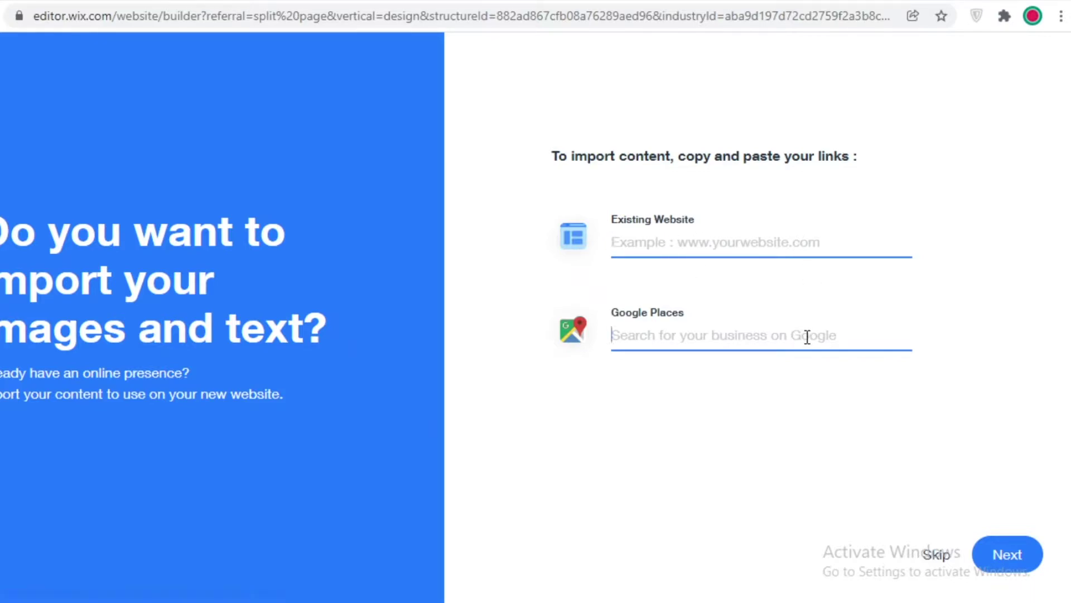
click(938, 548)
click(1007, 561)
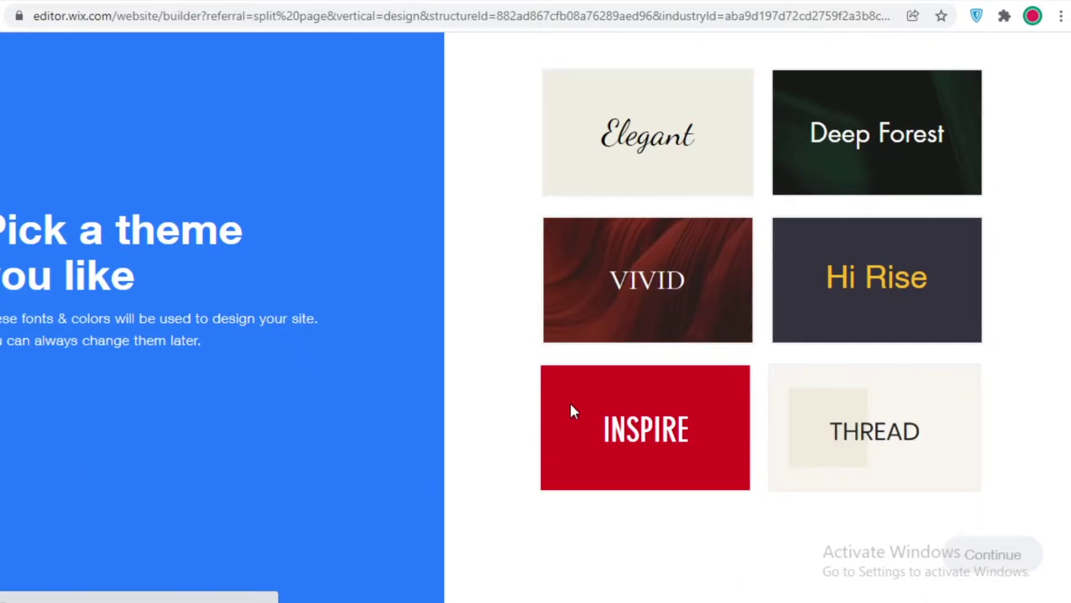
Step: Confirm the Inspire theme and continue to the homepage design choices
click(661, 394)
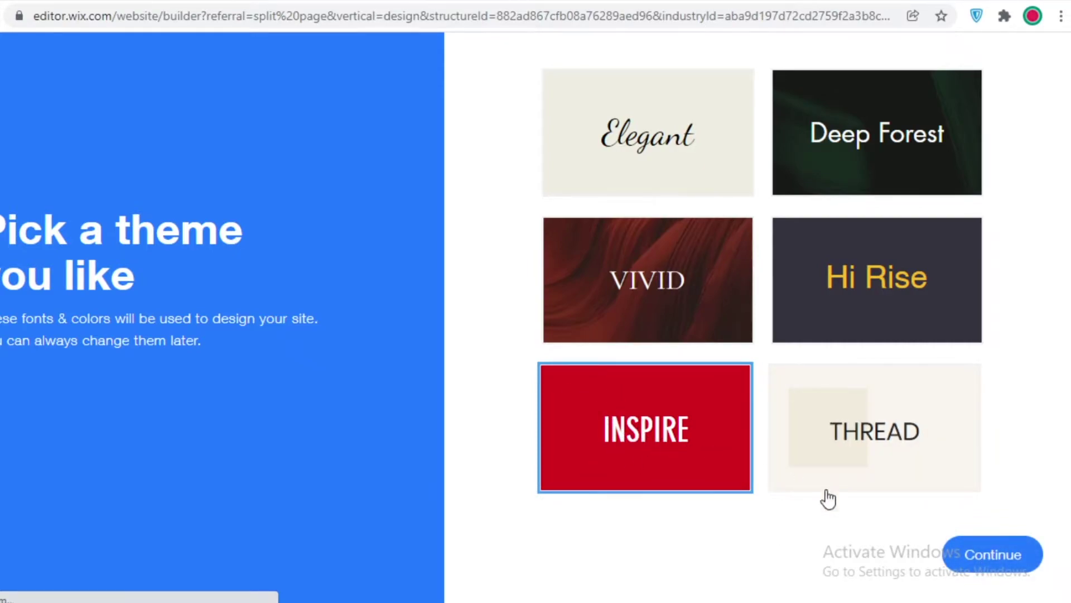
click(977, 568)
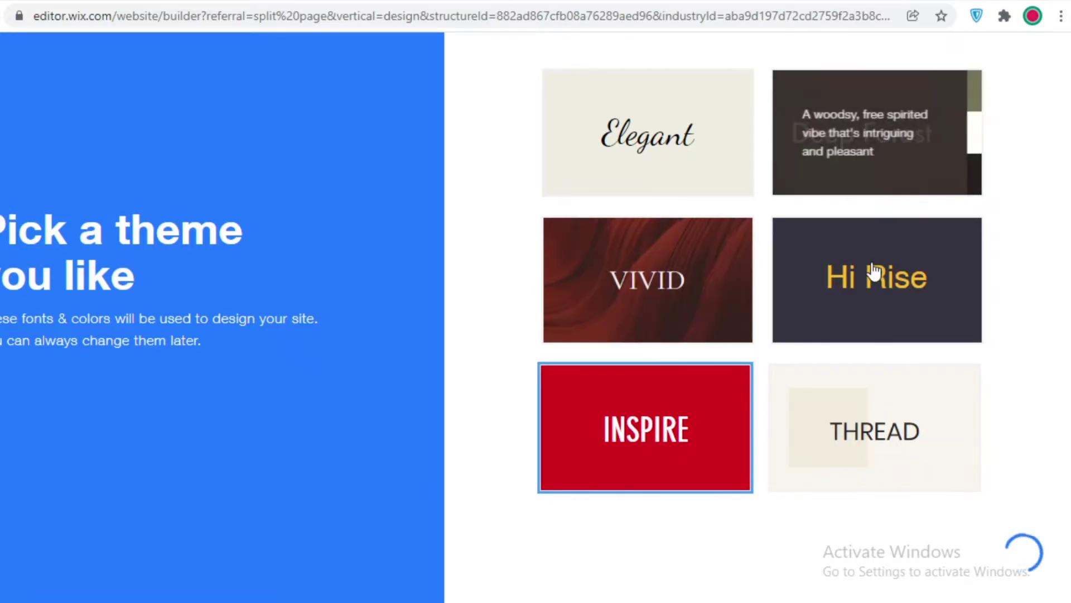
click(552, 424)
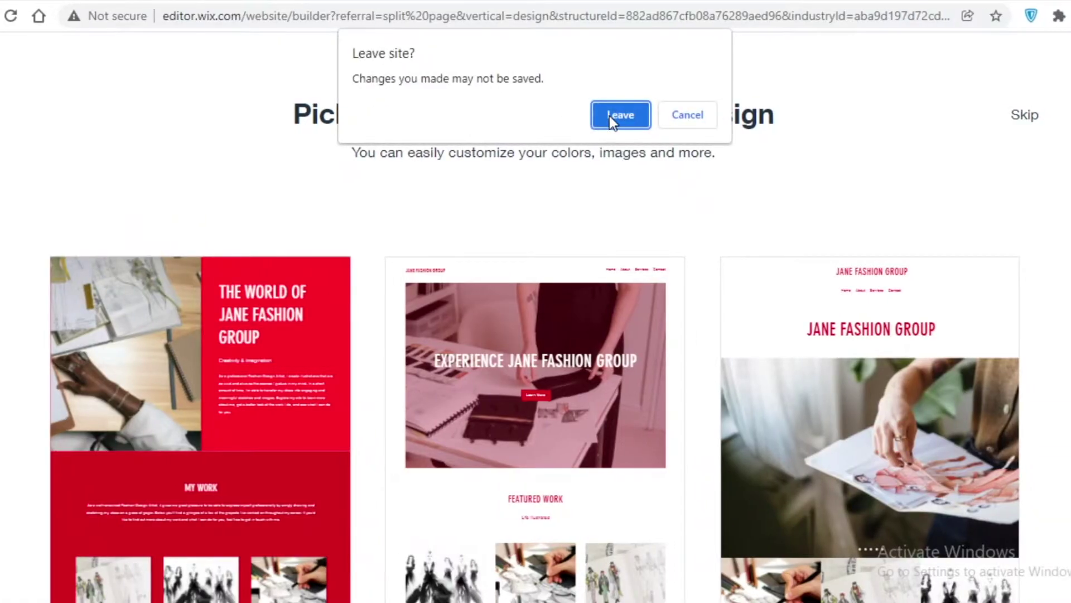
Step: Close the Wix editor tab and confirm Leave in the 'Leave site?' dialog
click(612, 120)
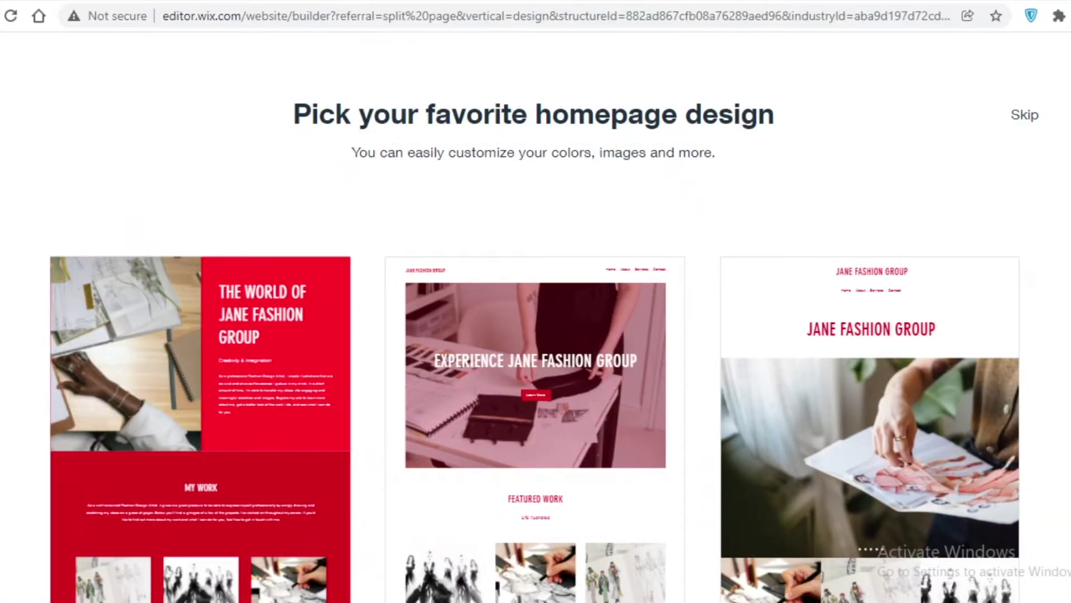
scroll(702, 276, down, 1)
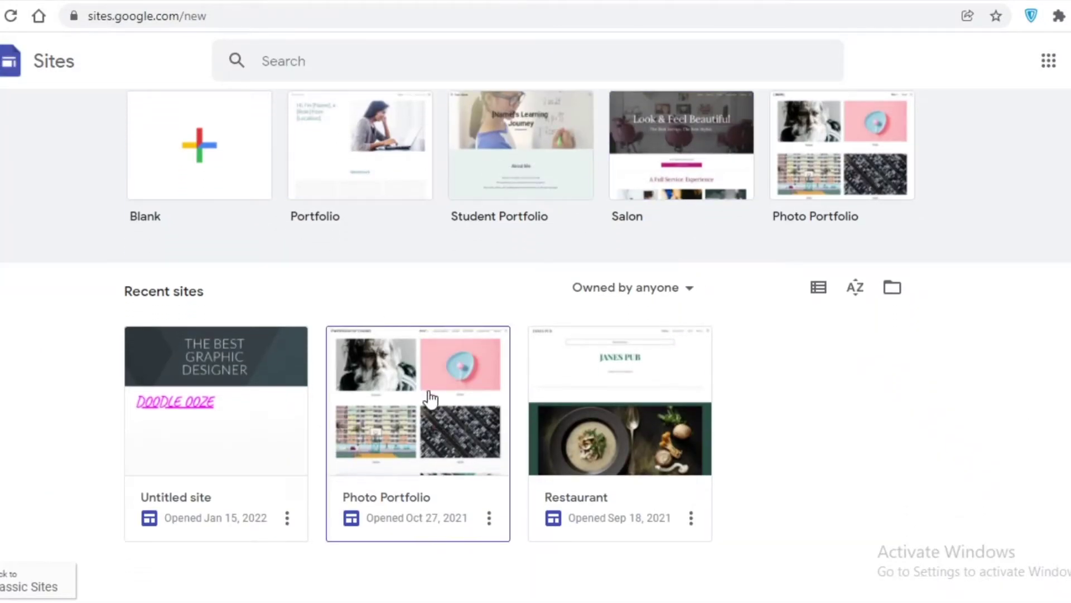
click(294, 5)
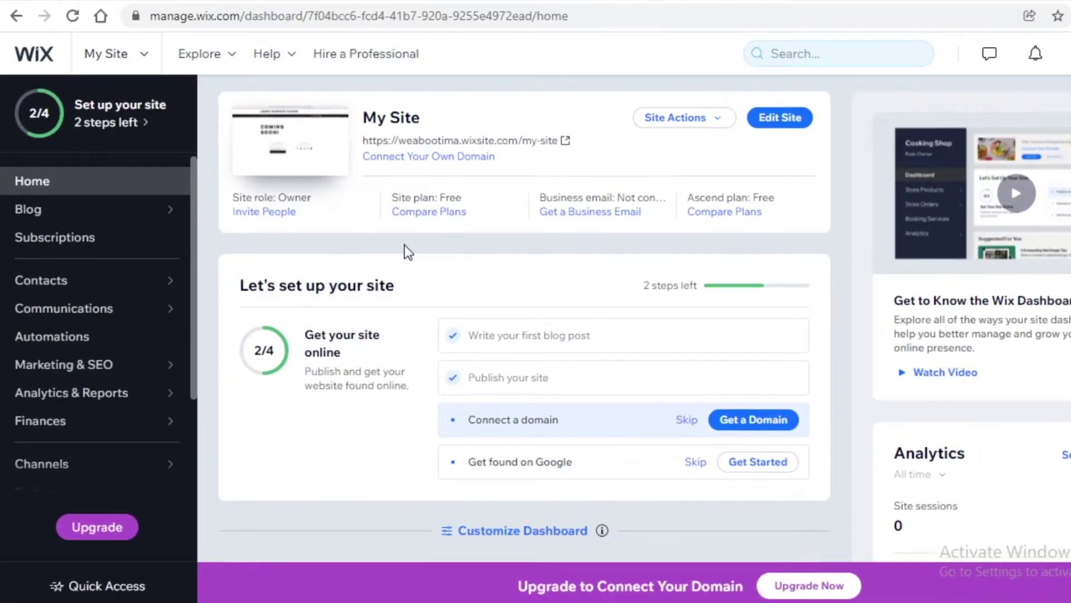
scroll(407, 259, down, 7)
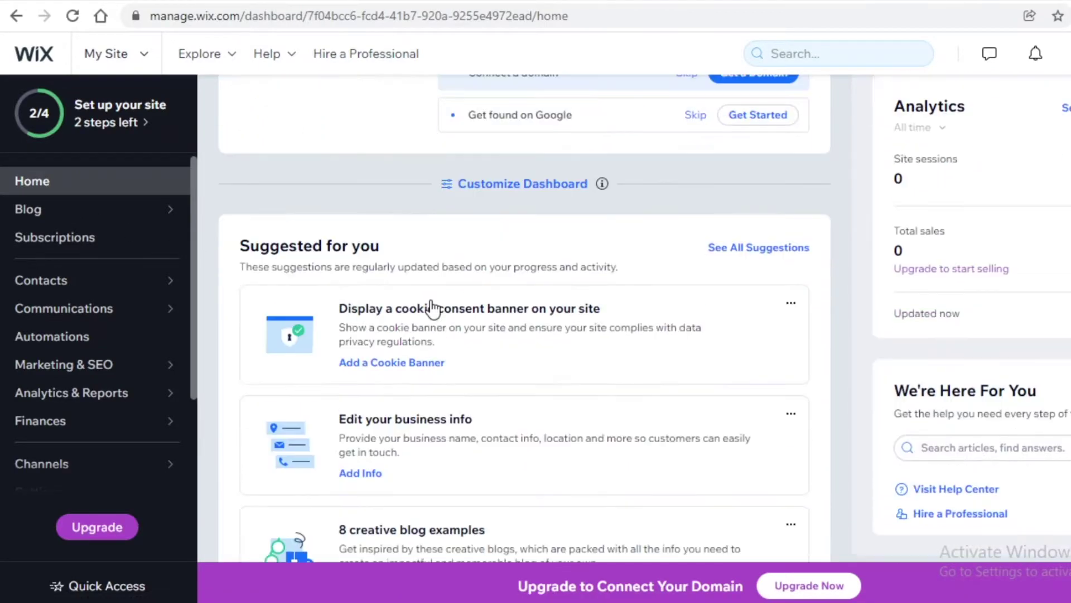
scroll(462, 352, up, 6)
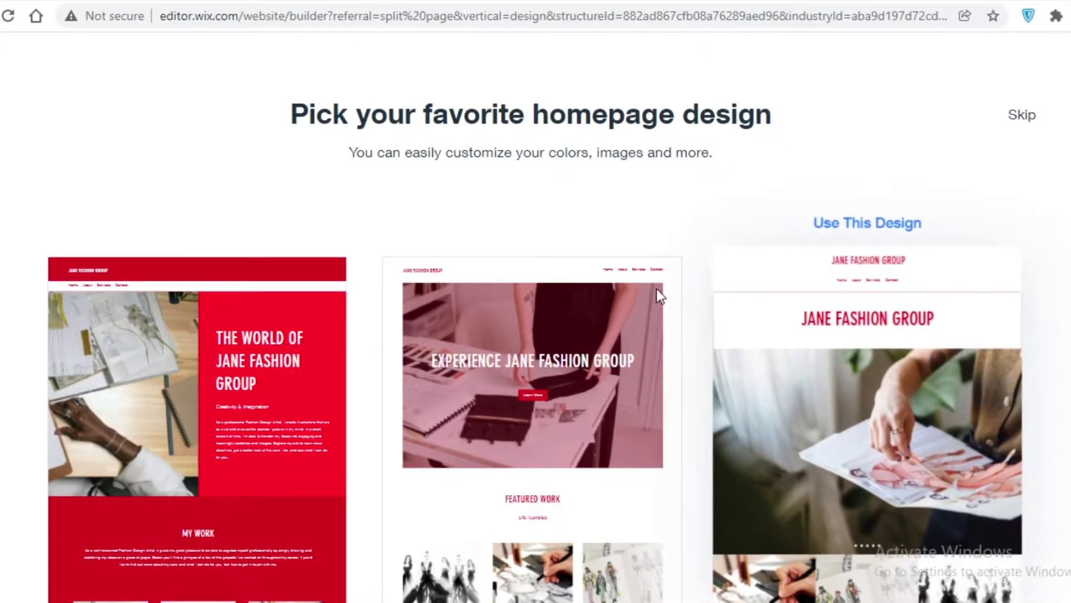
mouse_move(619, 335)
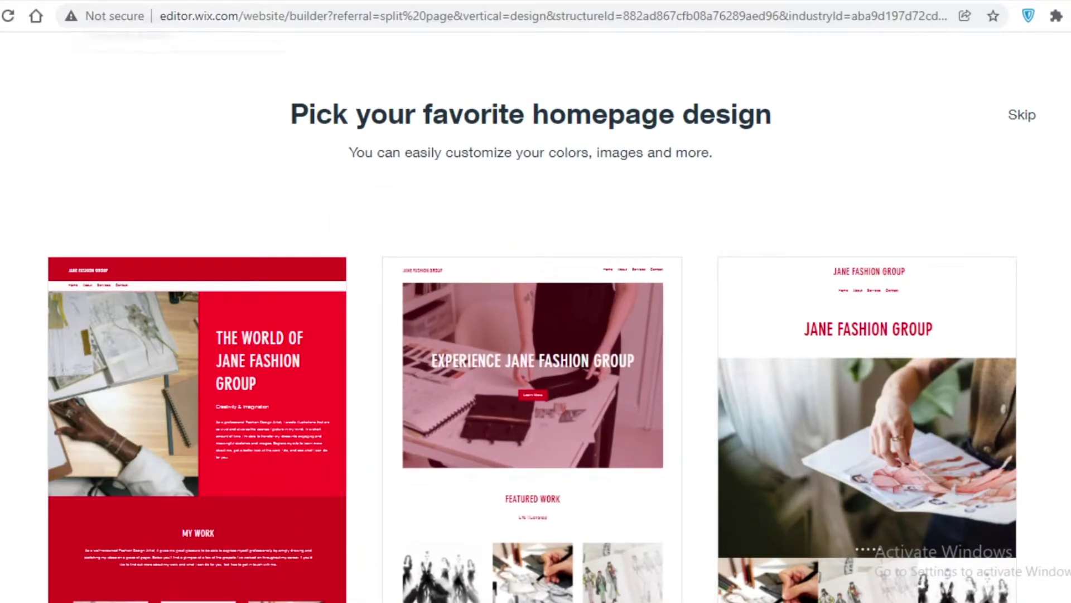
click(134, 1)
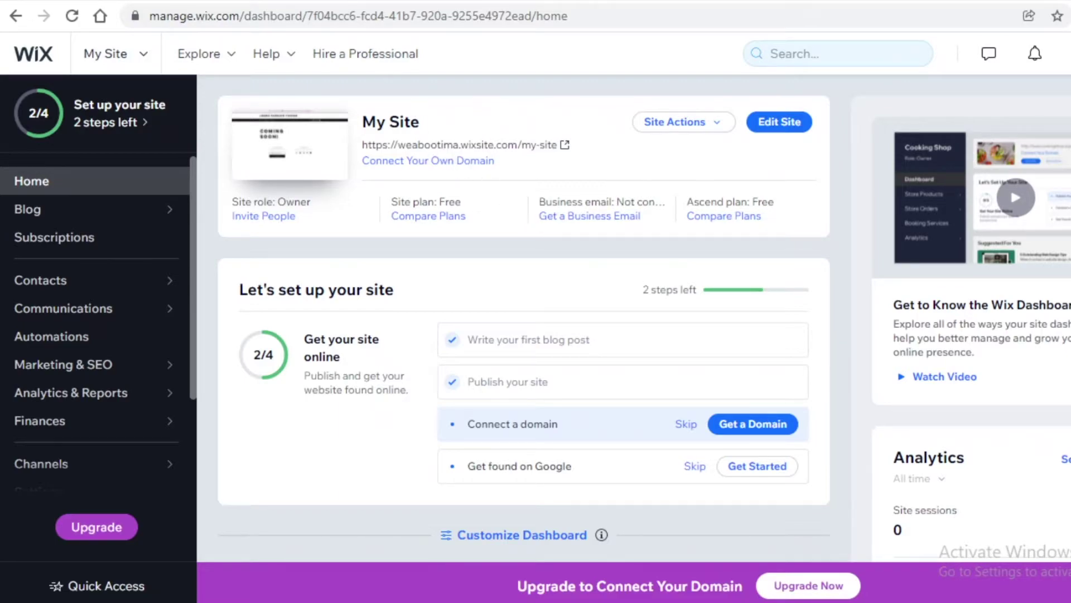
key(ctrl+w)
key(ctrl+w)
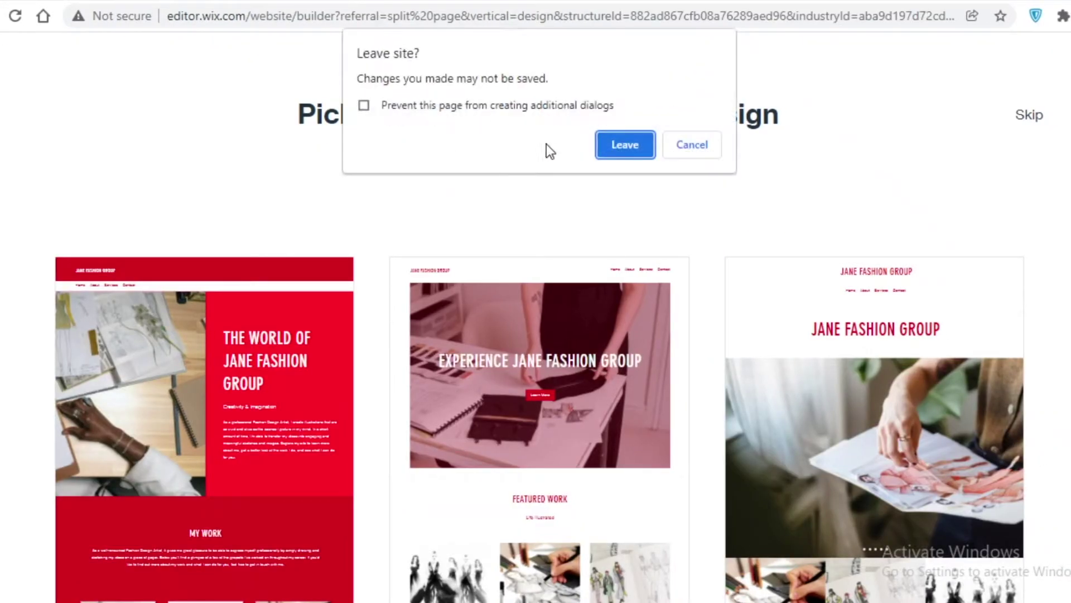
click(609, 155)
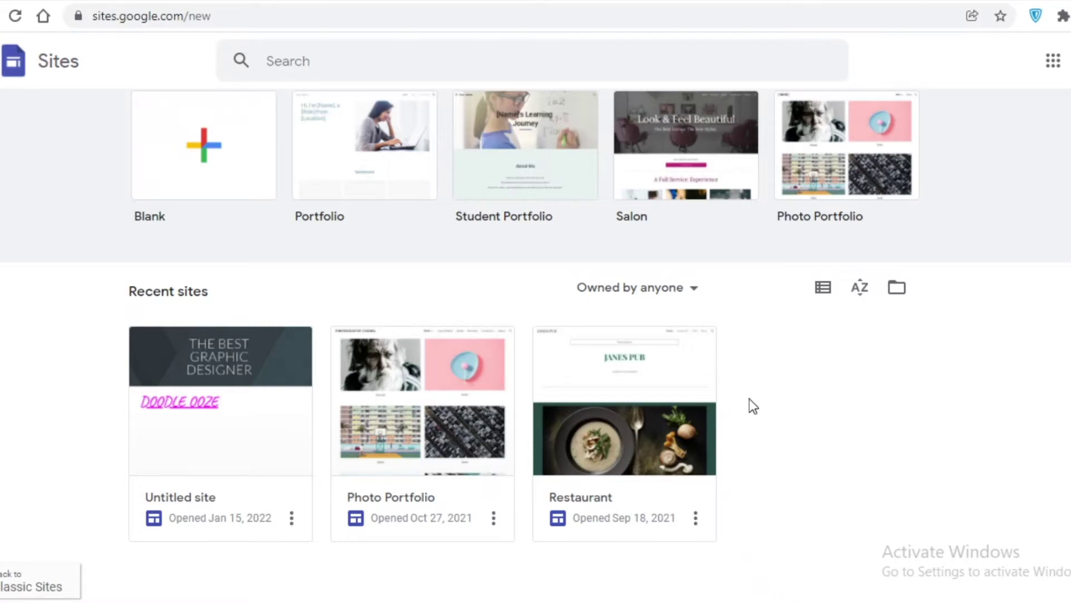
Step: Browse the template gallery, return to the start page, and create a Blank site
scroll(925, 276, up, 1)
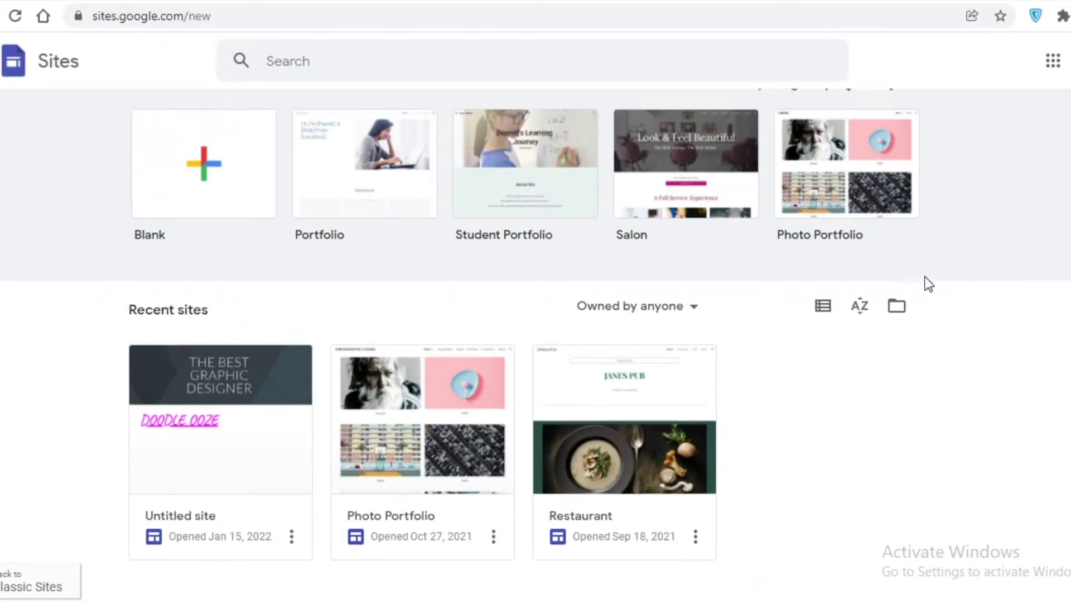
click(800, 111)
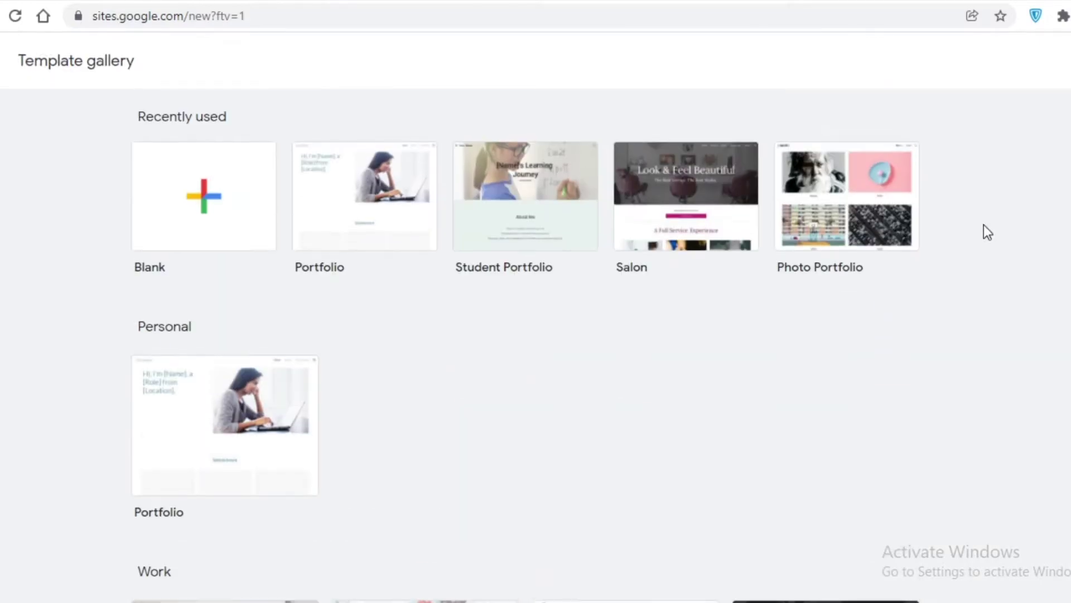
scroll(1037, 249, down, 12)
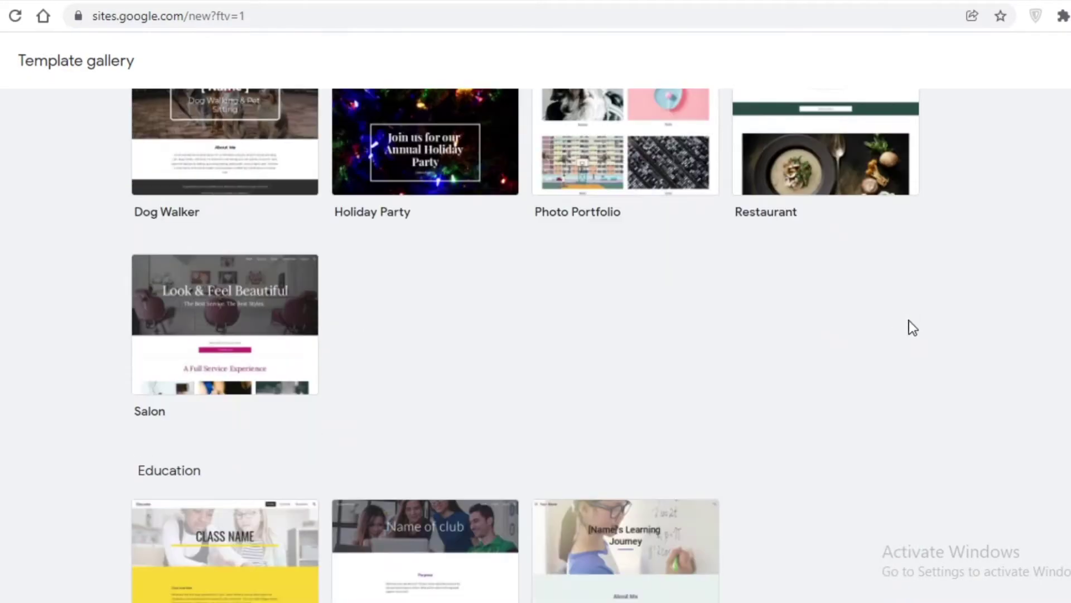
scroll(813, 381, up, 15)
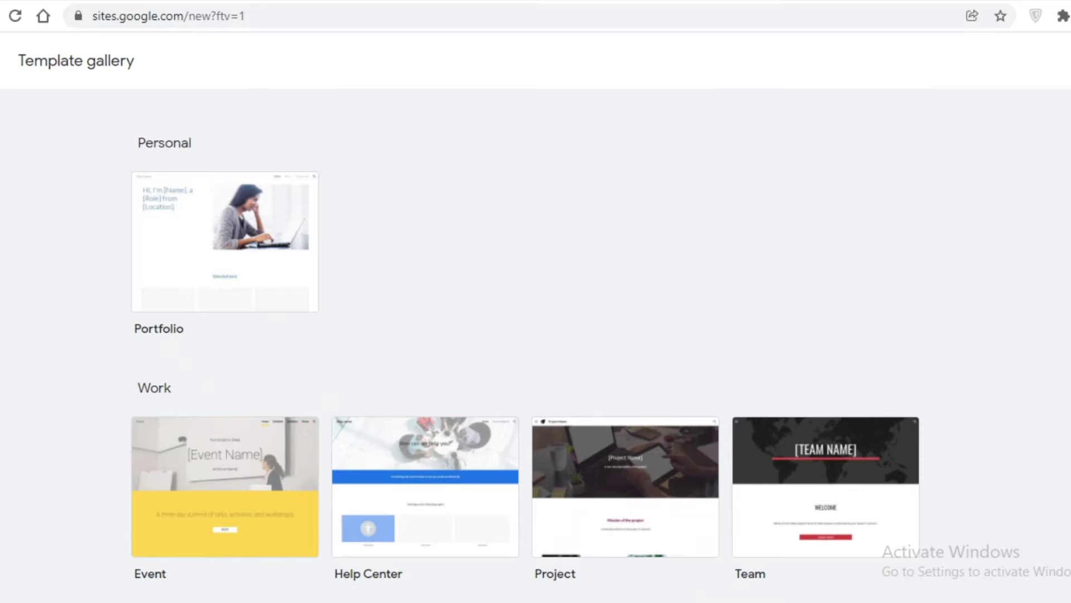
key(alt+Left)
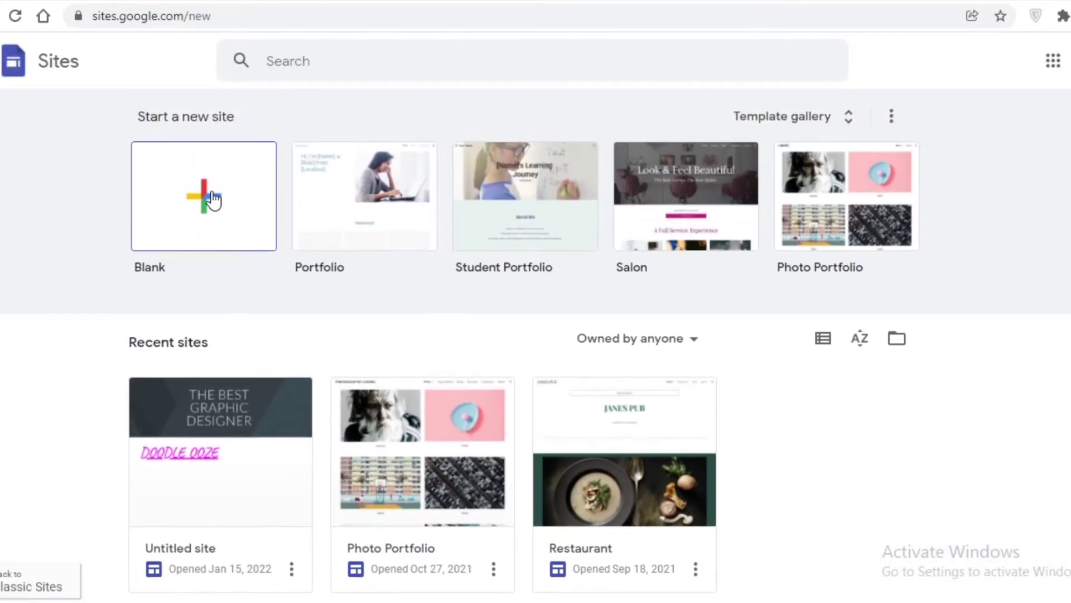
click(214, 203)
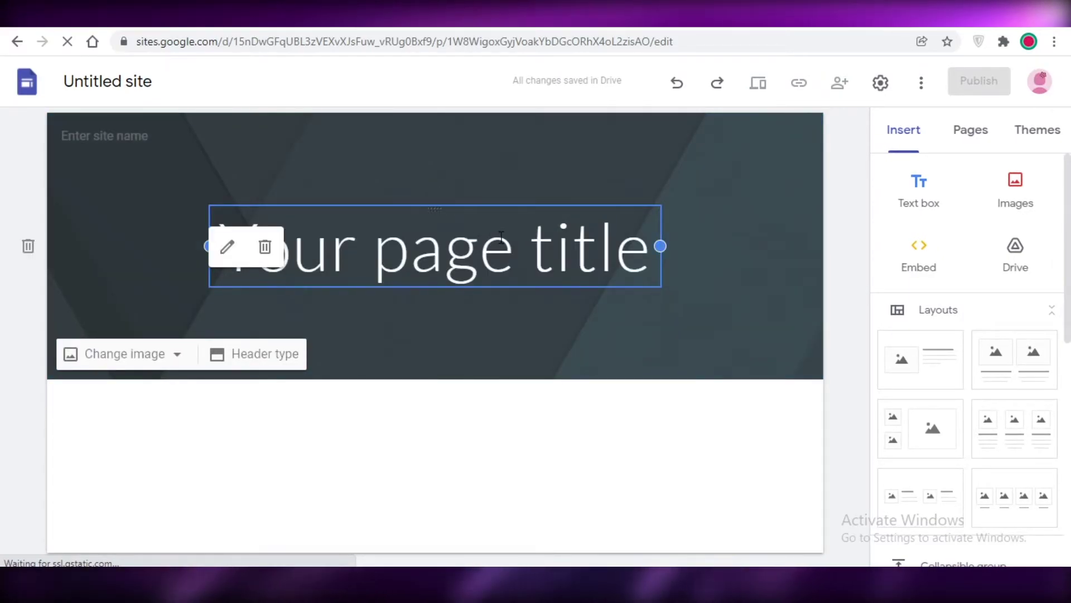
Step: Replace the placeholder page title with 'Jane Fashion Group'
click(496, 231)
triple_click(502, 237)
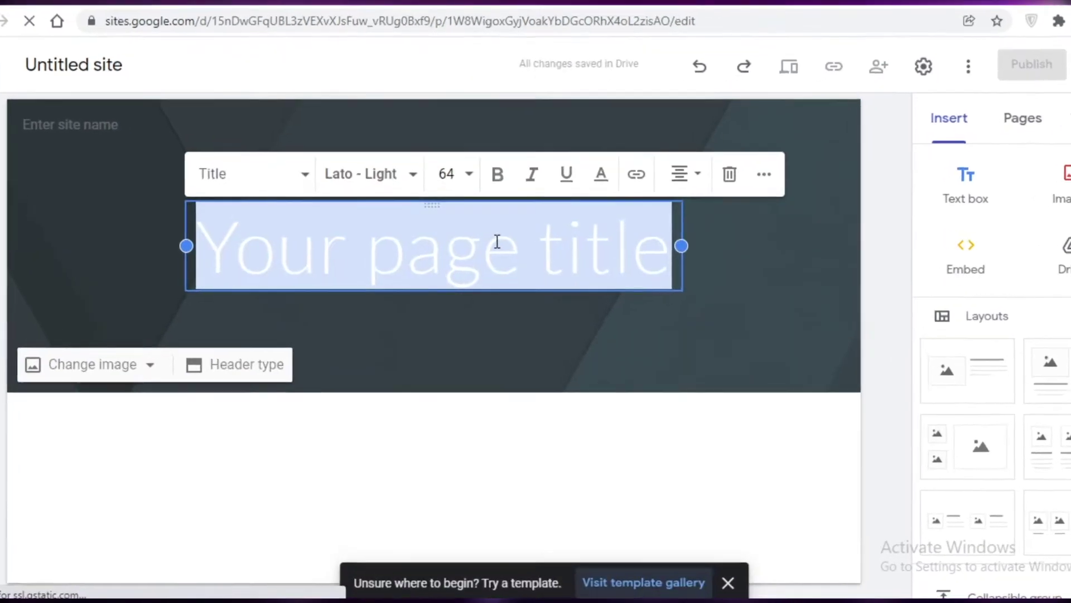
text(Jane Fashion Group)
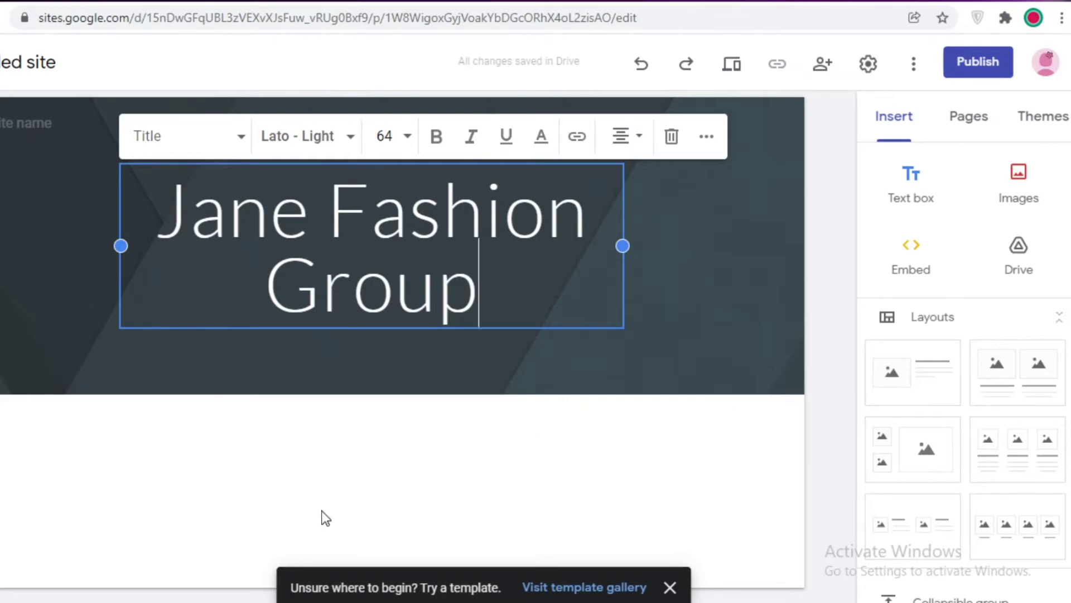
click(722, 259)
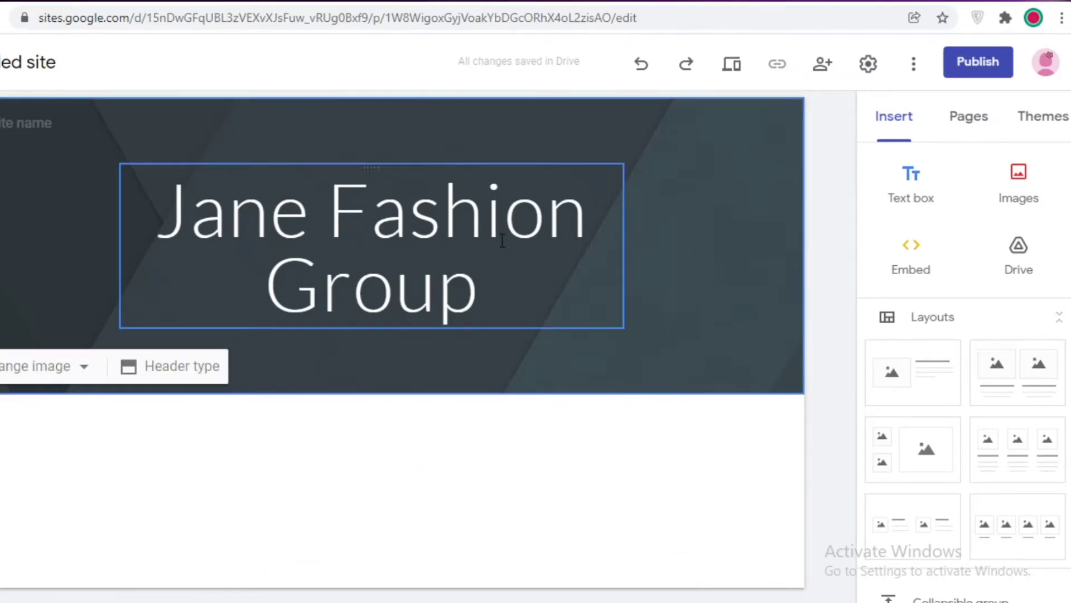
drag(443, 212, 269, 212)
click(434, 424)
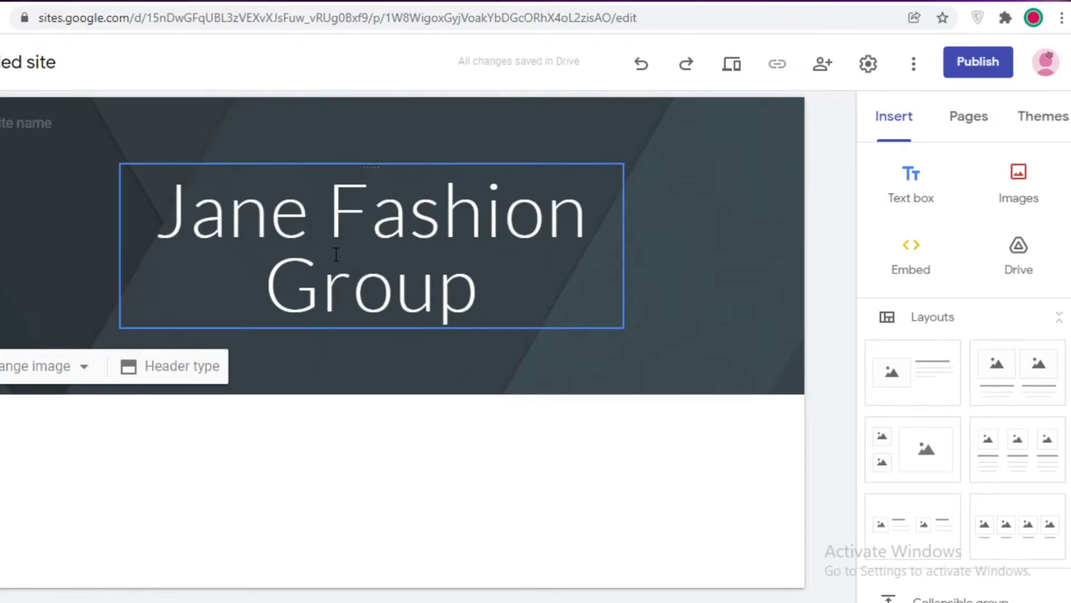
Step: Widen the title box so the title fits one line, then show the Pages list
click(288, 206)
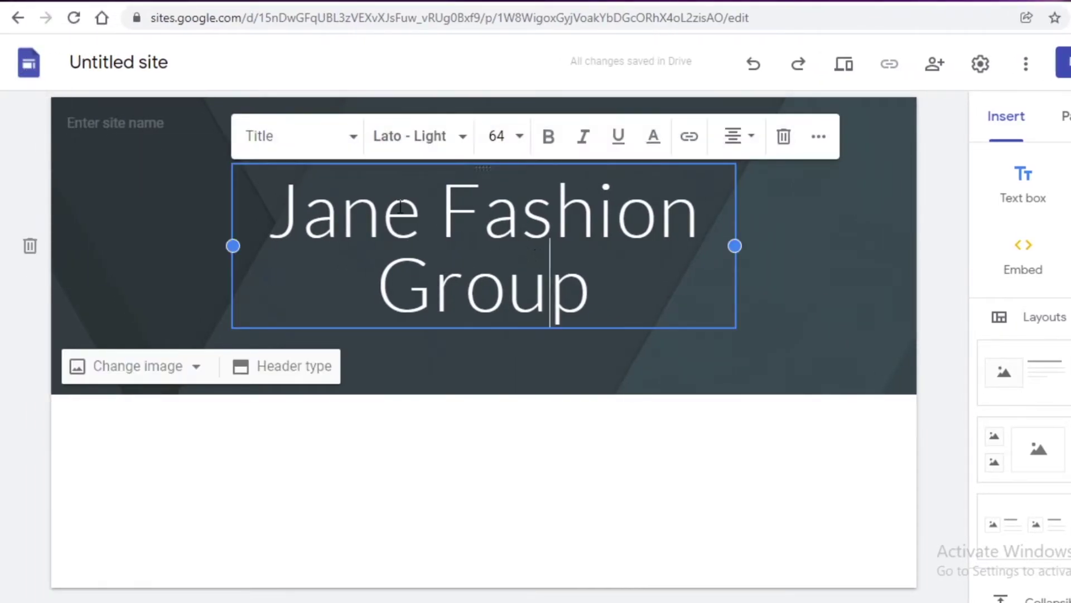
drag(555, 212, 265, 212)
click(590, 290)
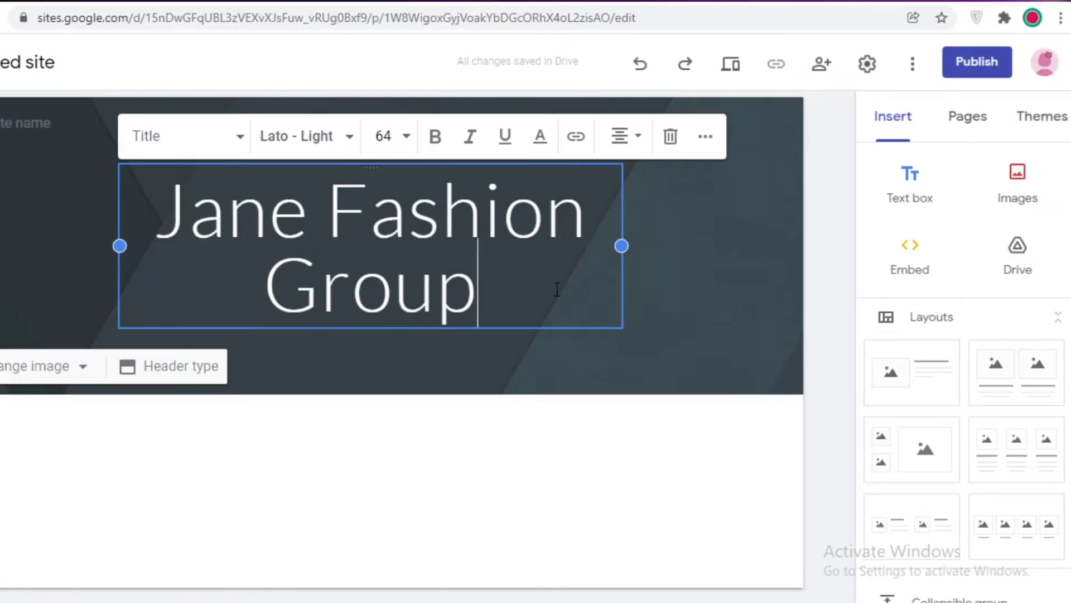
drag(621, 245, 765, 239)
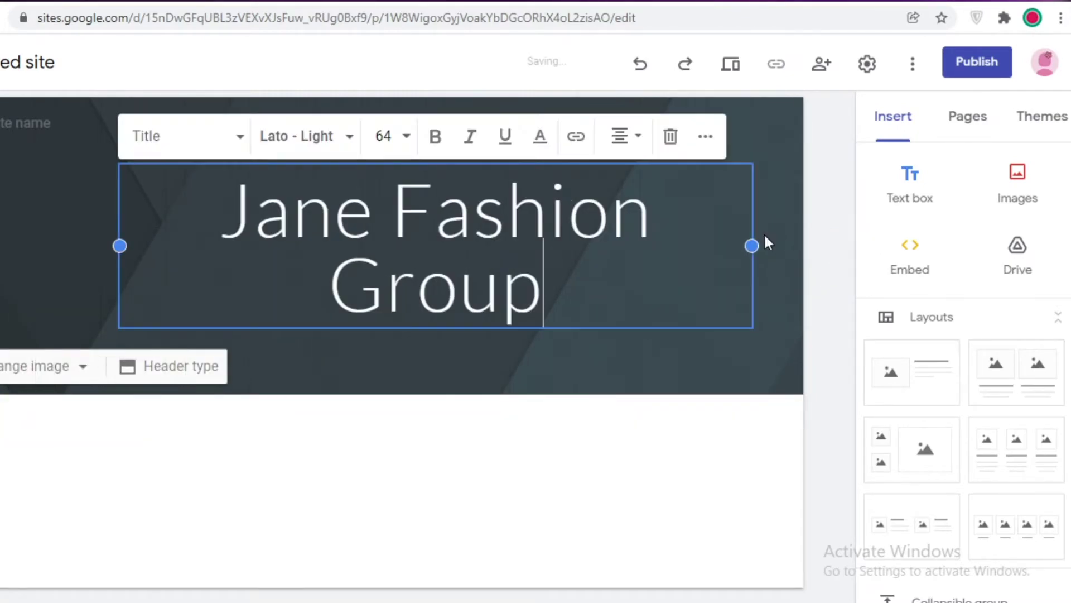
drag(116, 246, 2, 246)
click(789, 286)
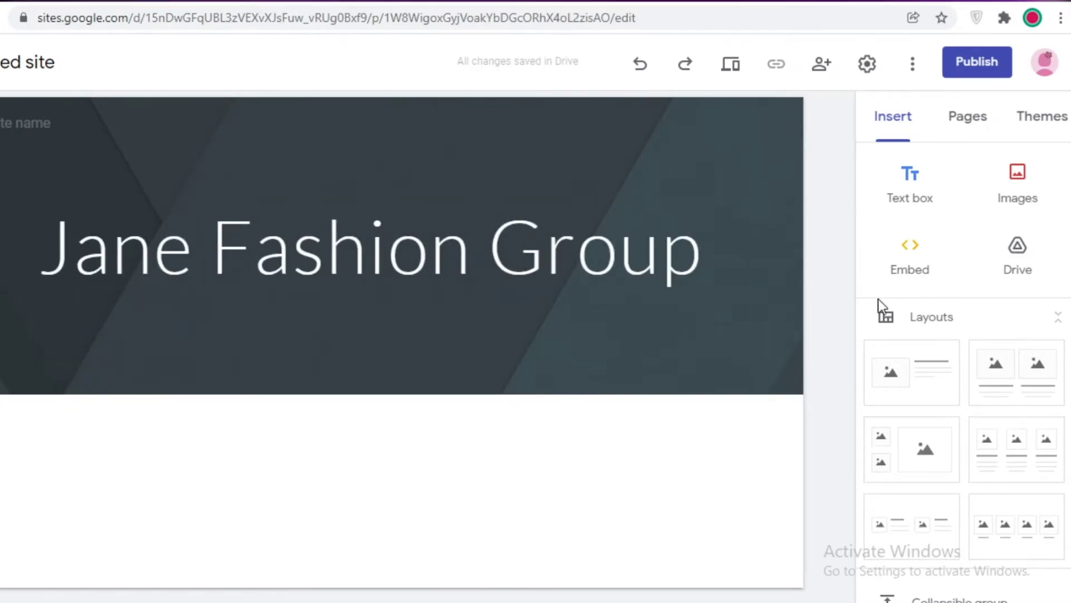
click(982, 134)
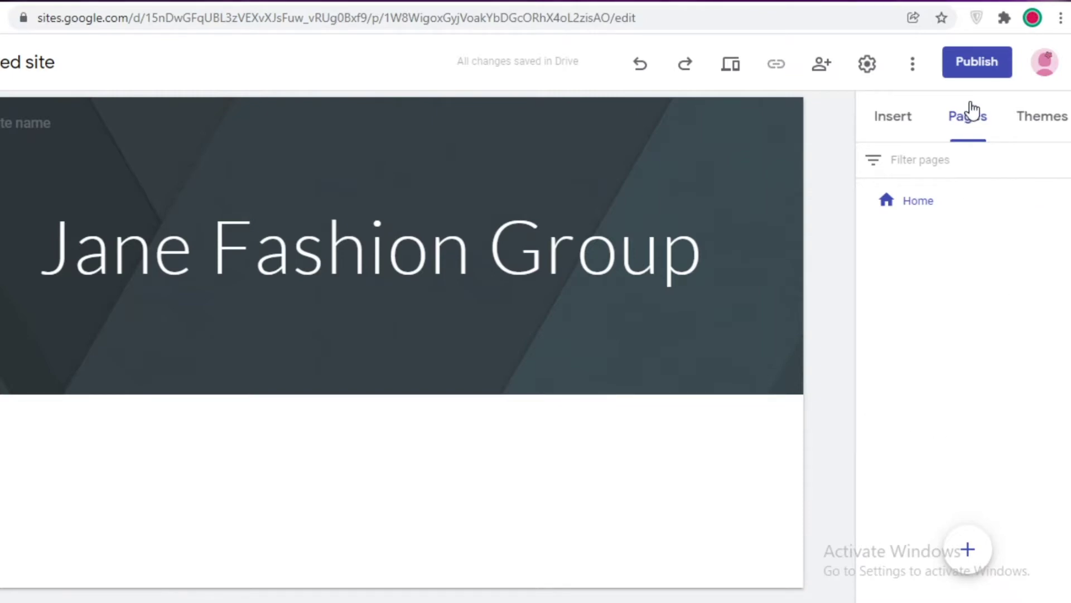
Step: Add an 'about us' page and switch between it and Home
click(969, 553)
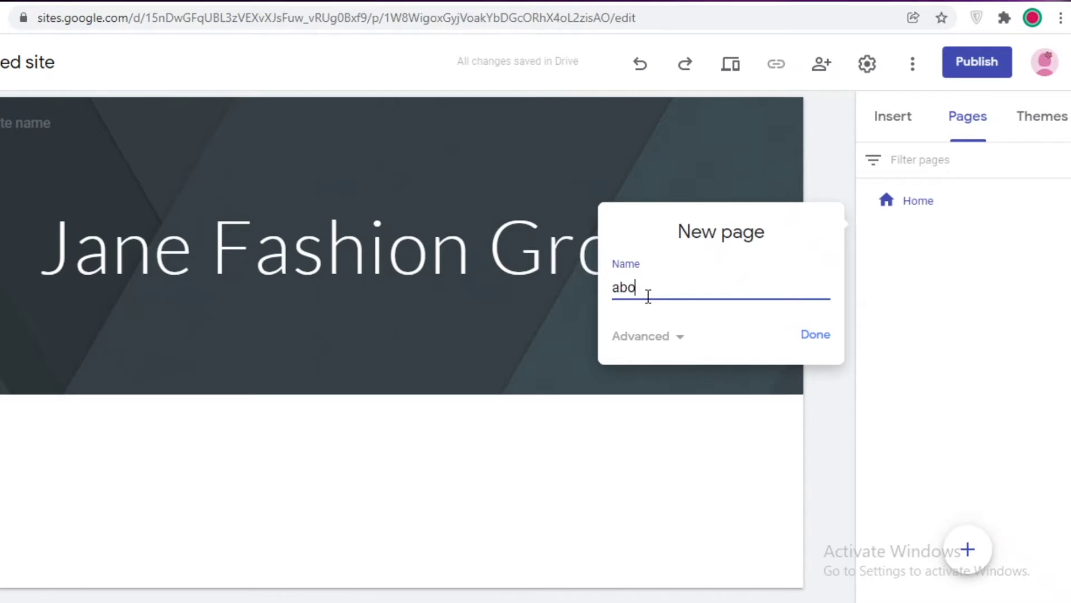
text(about us)
key(Return)
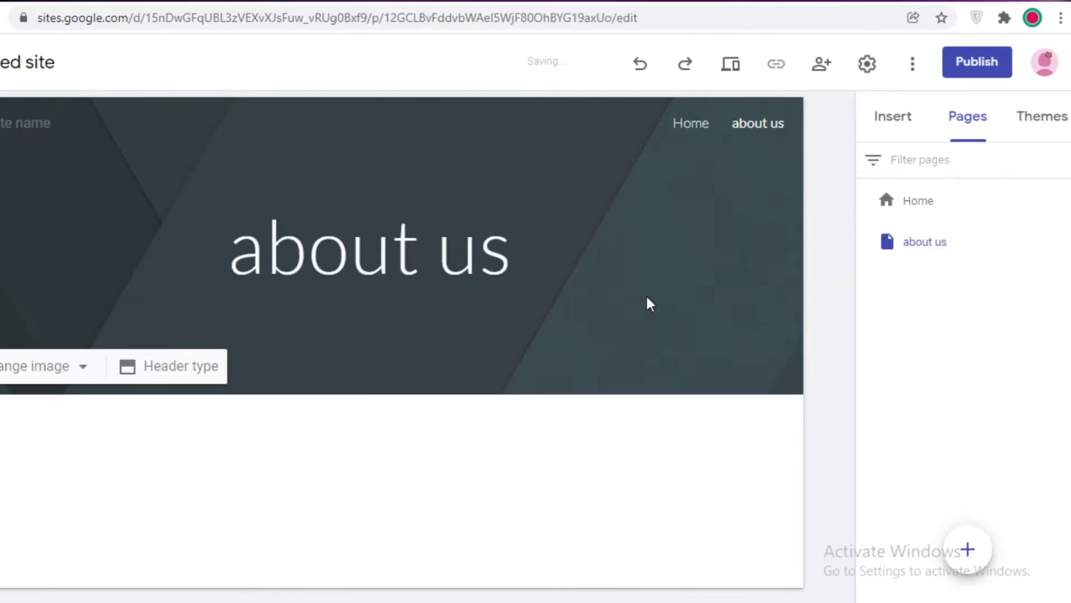
click(923, 212)
click(930, 258)
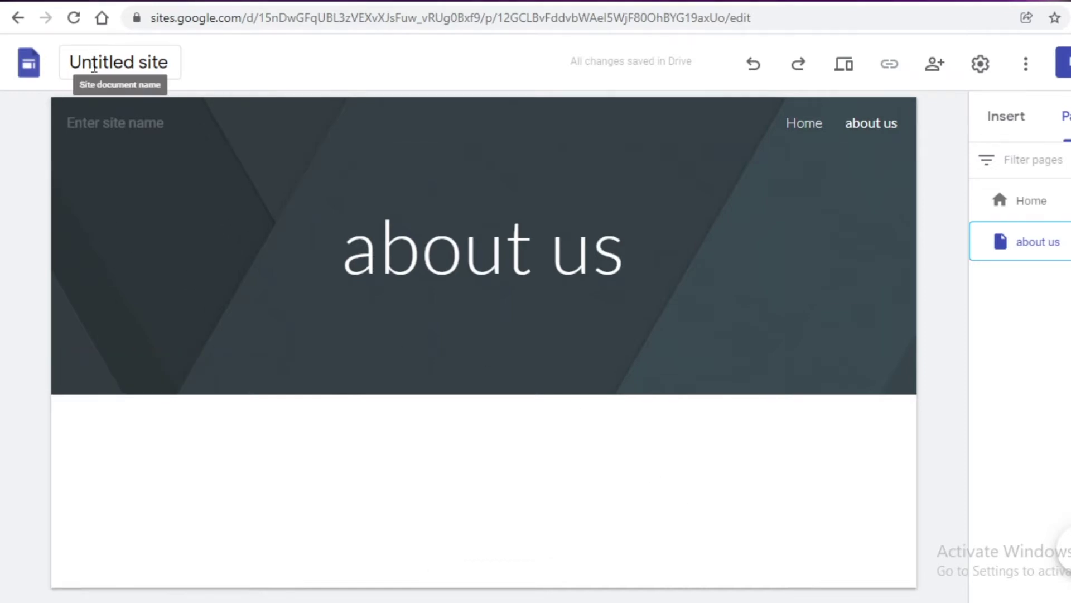
Step: Return to the Google Sites home and scroll through the recent sites
click(31, 65)
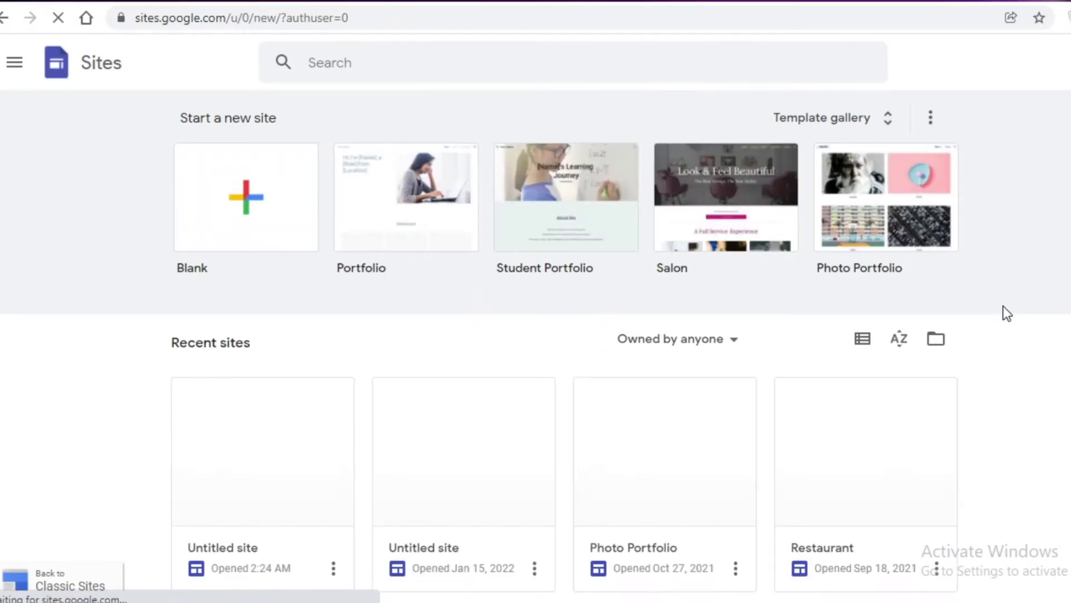
scroll(1004, 305, down, 1)
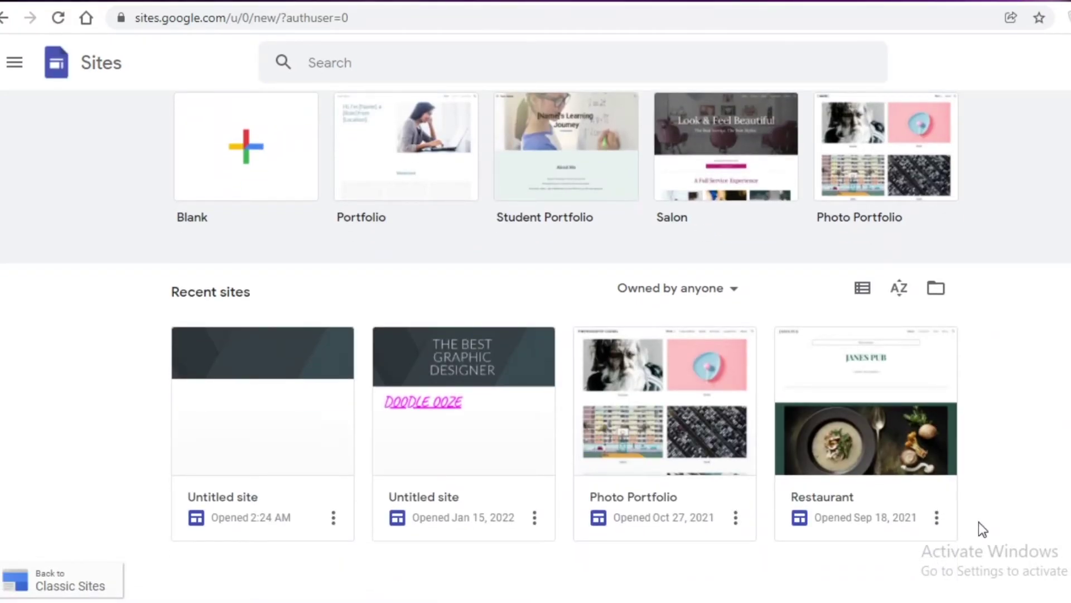
scroll(978, 523, up, 1)
scroll(907, 474, down, 1)
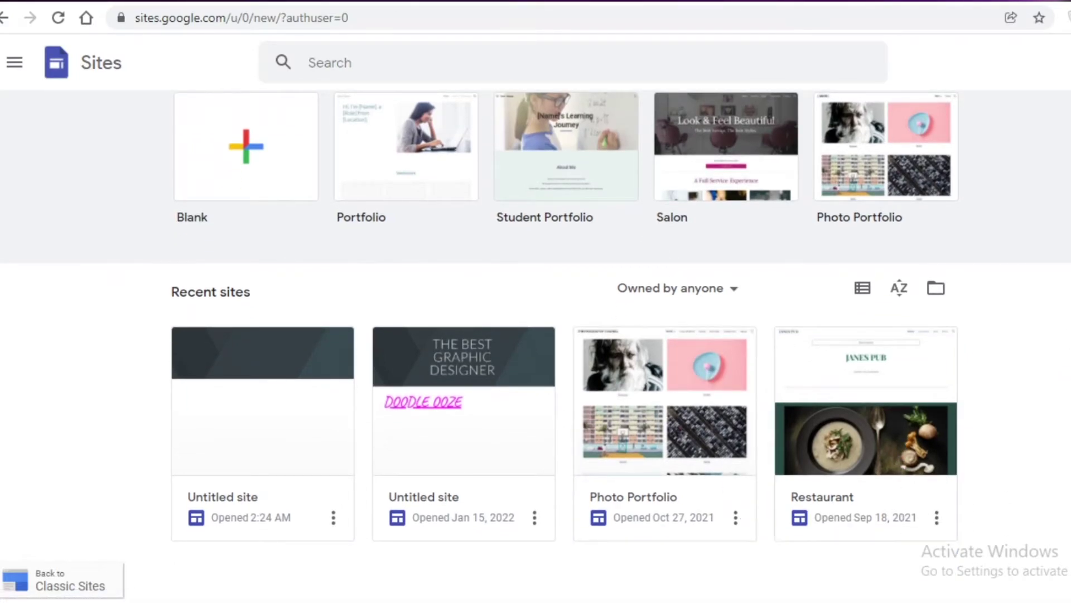
scroll(535, 342, up, 1)
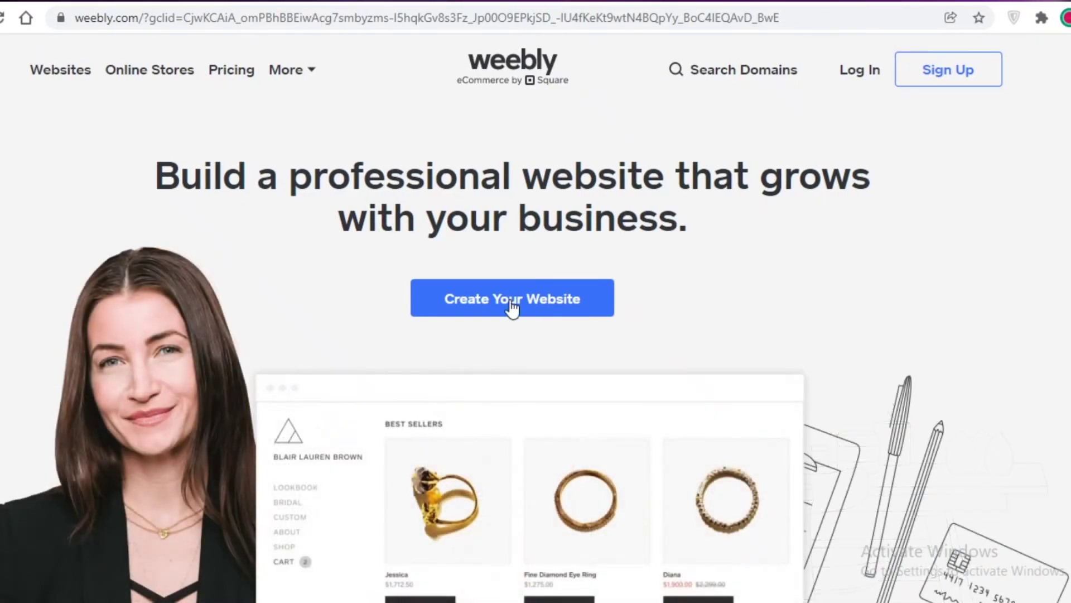
Step: Choose Create Your Website on the weebly.com homepage
scroll(805, 315, down, 2)
scroll(820, 341, up, 2)
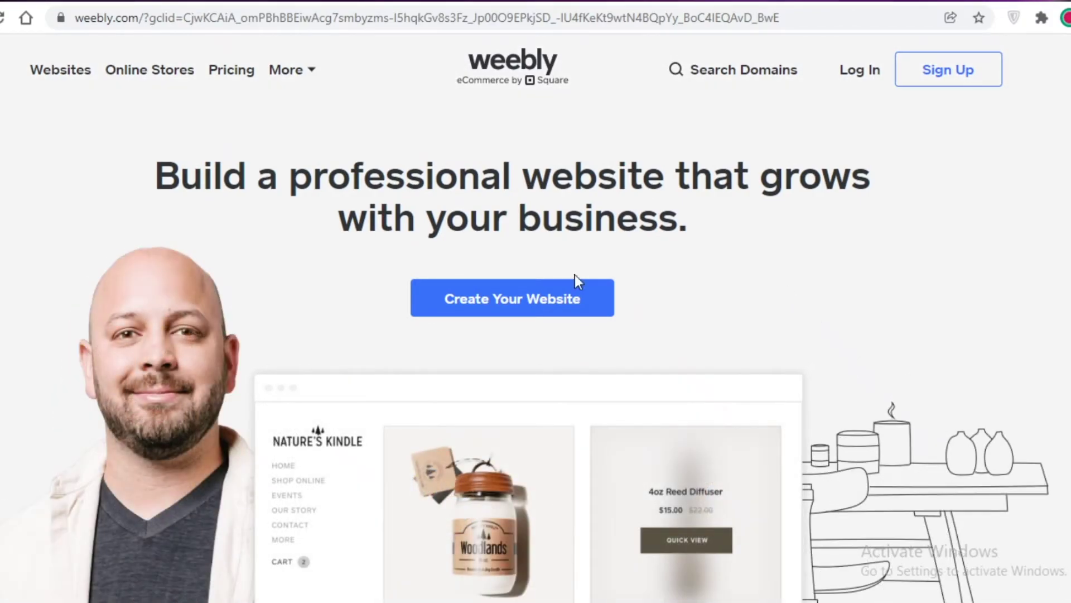
click(568, 298)
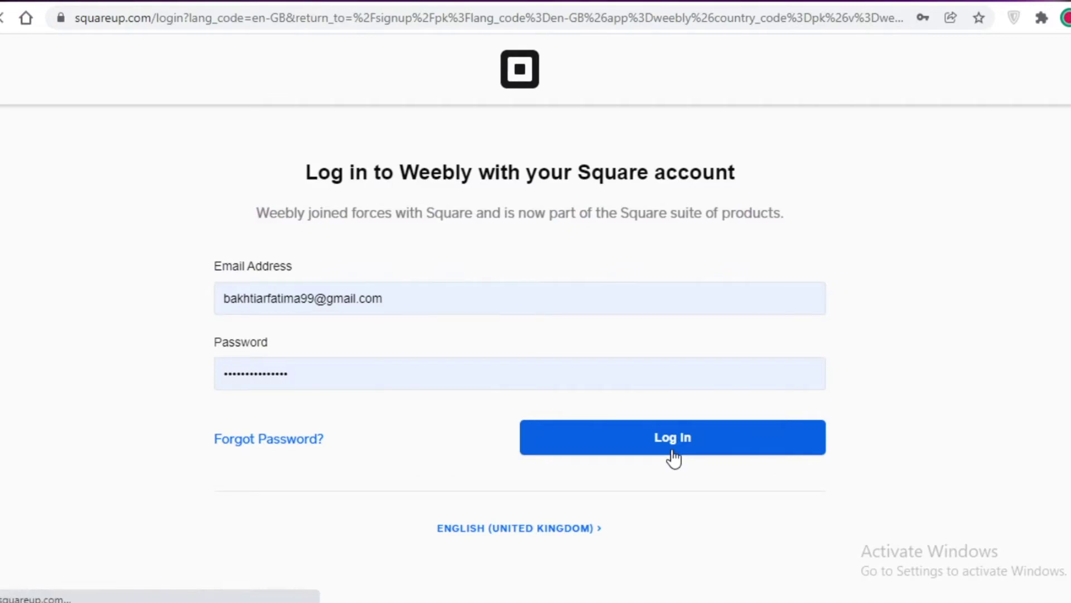
Step: Log in to Weebly, view the published JANES PHOTOGRAPHY site live, then return to the dashboard
key(Return)
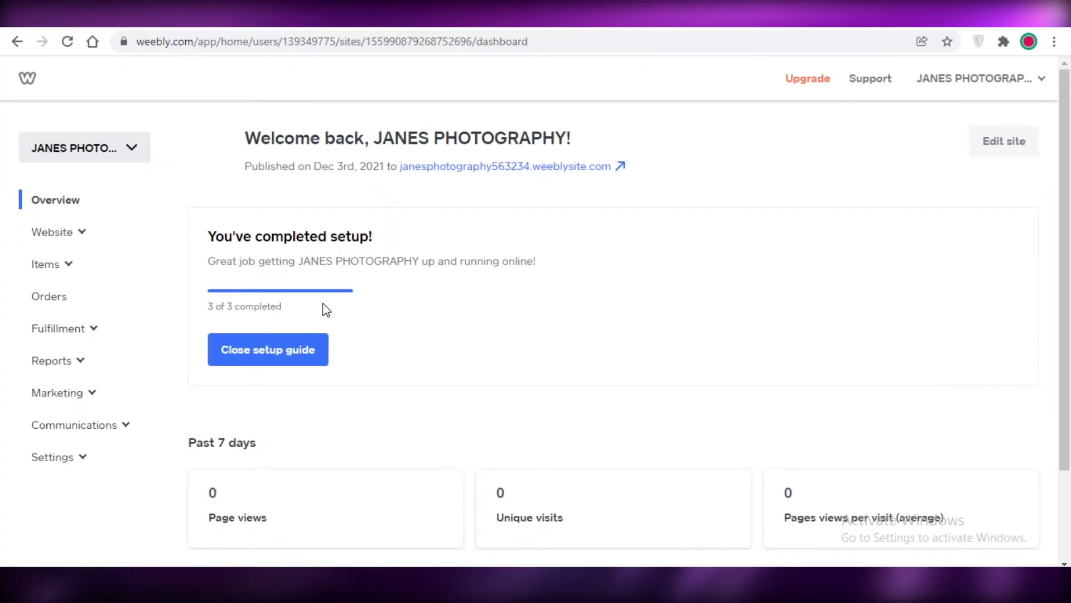
scroll(1057, 316, down, 2)
scroll(1059, 342, up, 3)
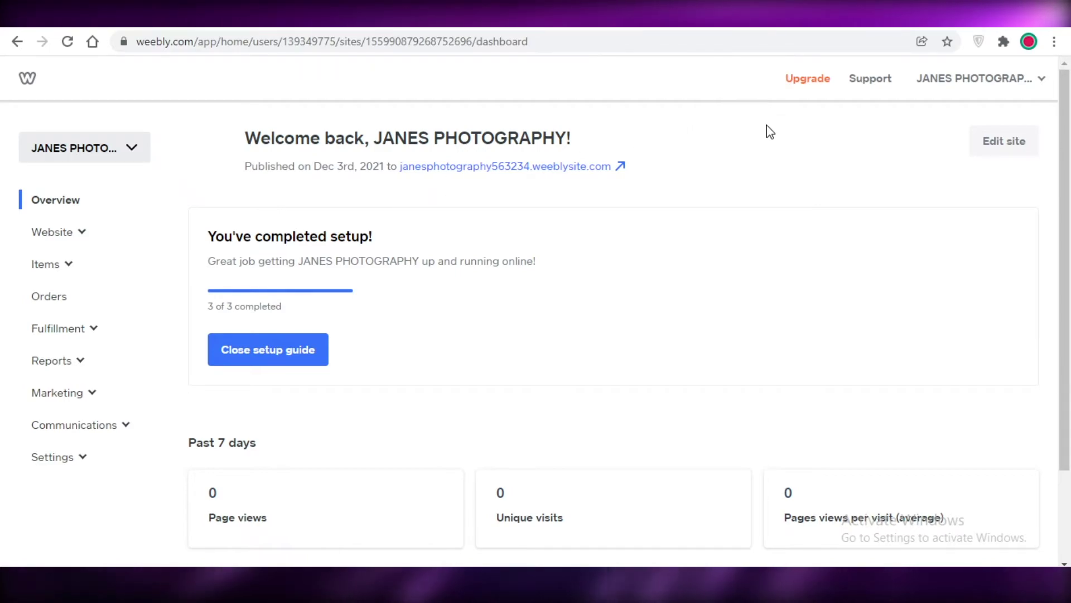
click(524, 167)
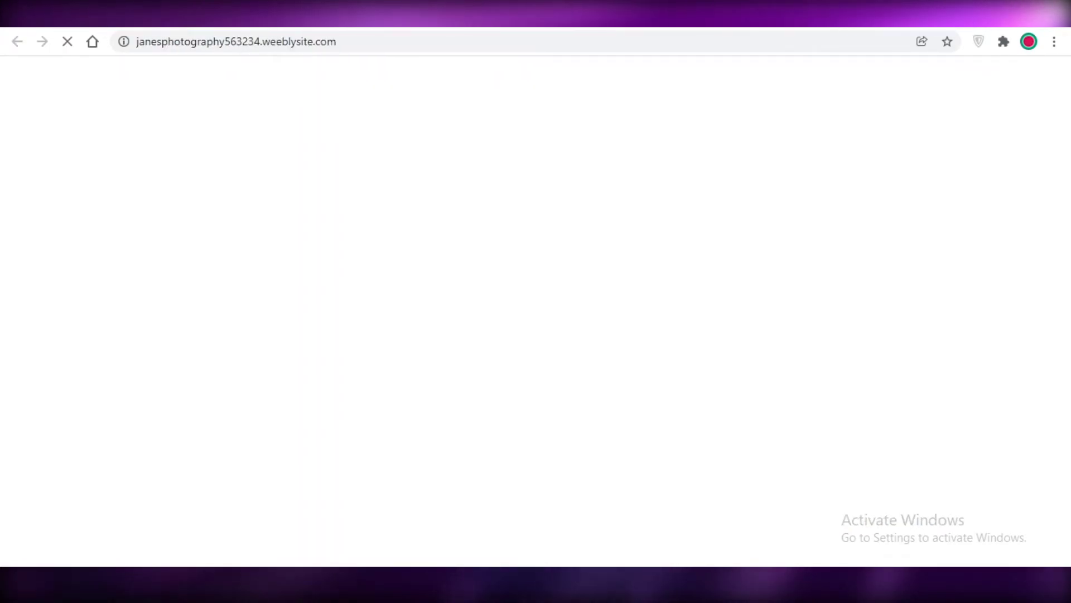
click(223, 11)
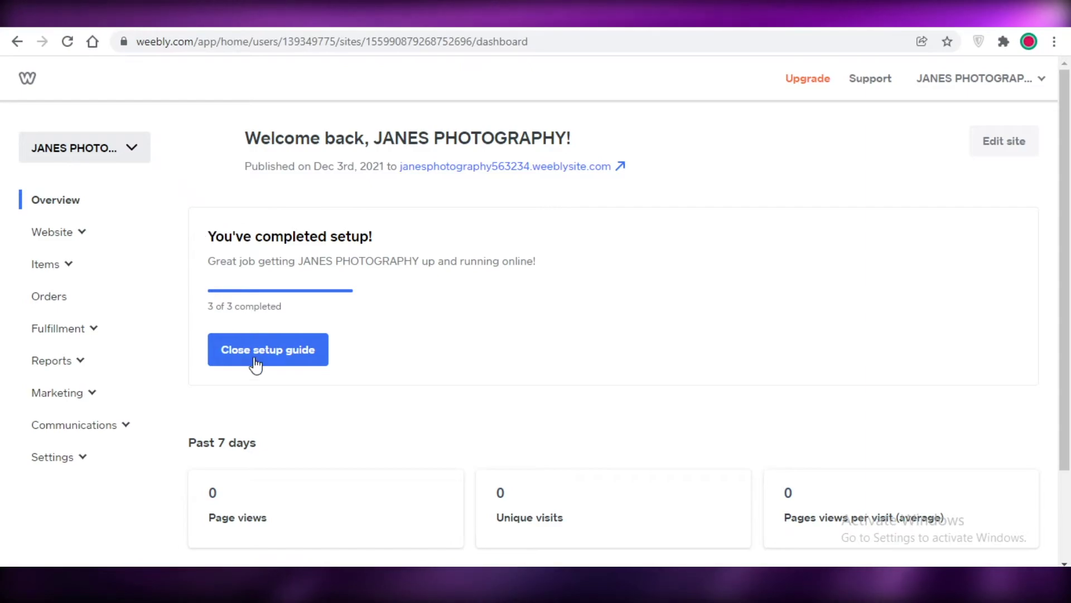
Step: From the site-name dropdown listing all sites, choose Add site to begin a new Weebly site
scroll(290, 335, down, 2)
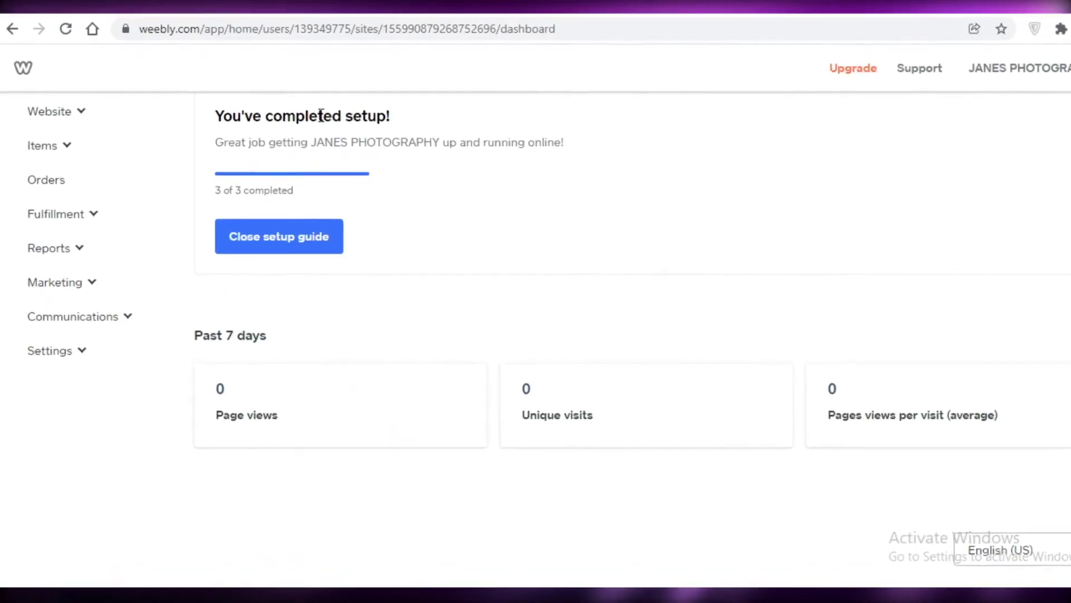
scroll(321, 116, up, 2)
click(125, 148)
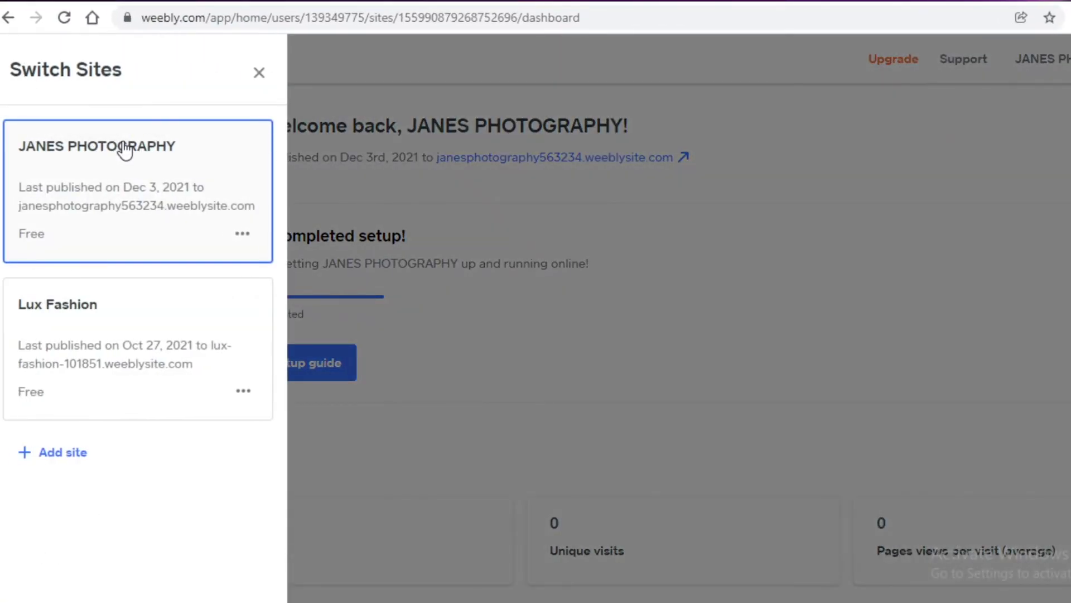
click(60, 454)
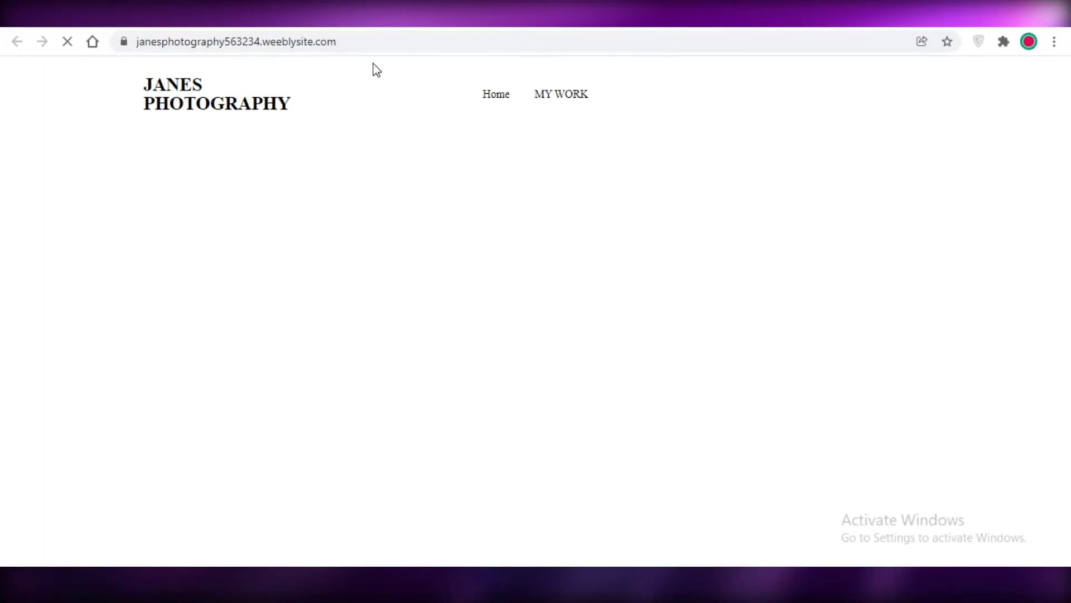
scroll(854, 306, down, 6)
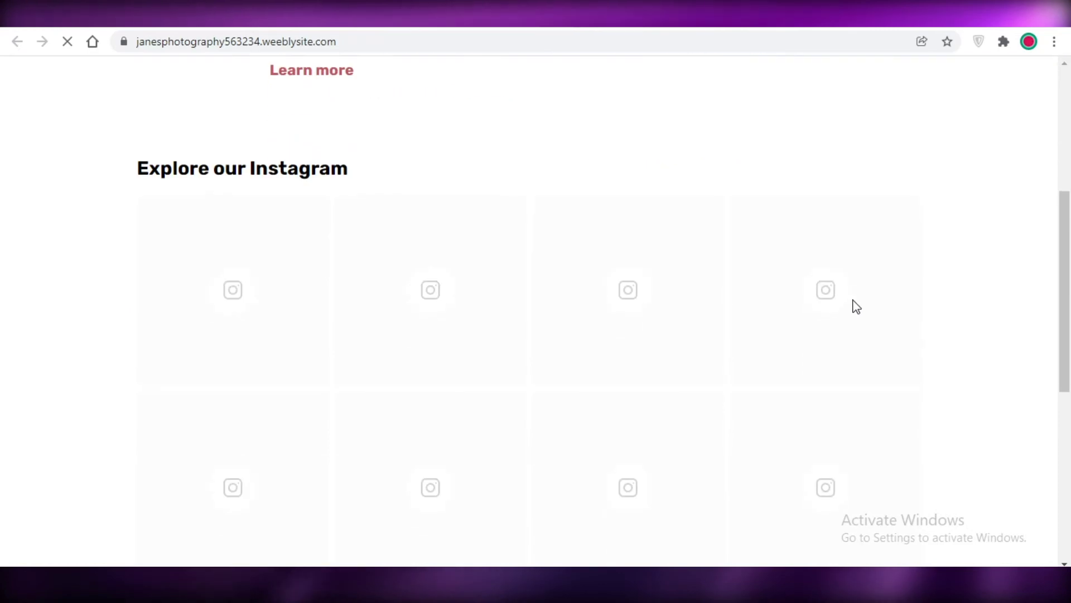
scroll(839, 310, up, 10)
scroll(385, 243, up, 5)
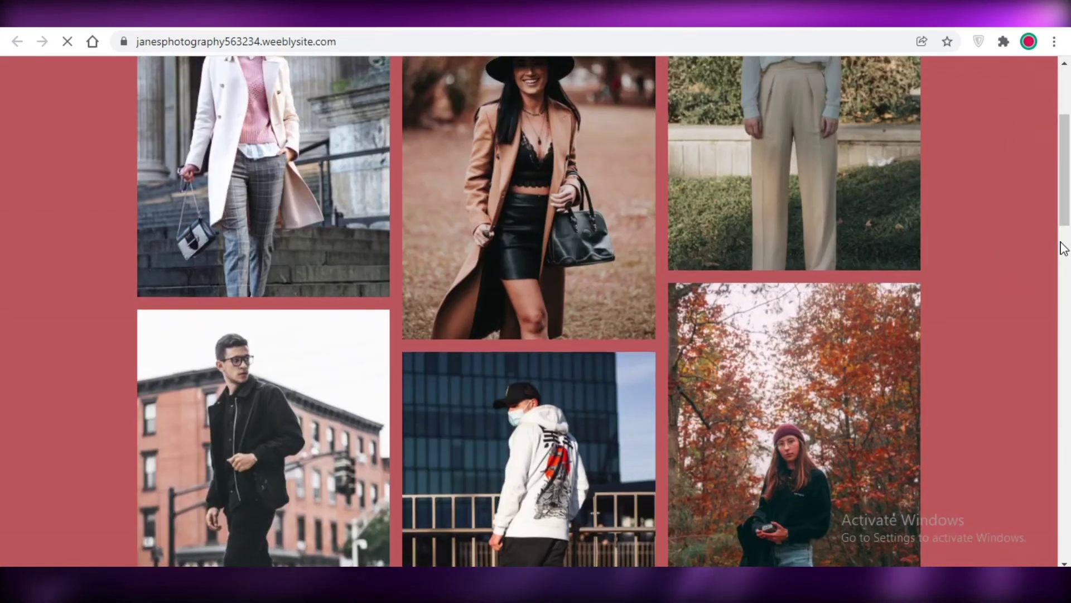
scroll(385, 244, down, 15)
scroll(997, 318, up, 15)
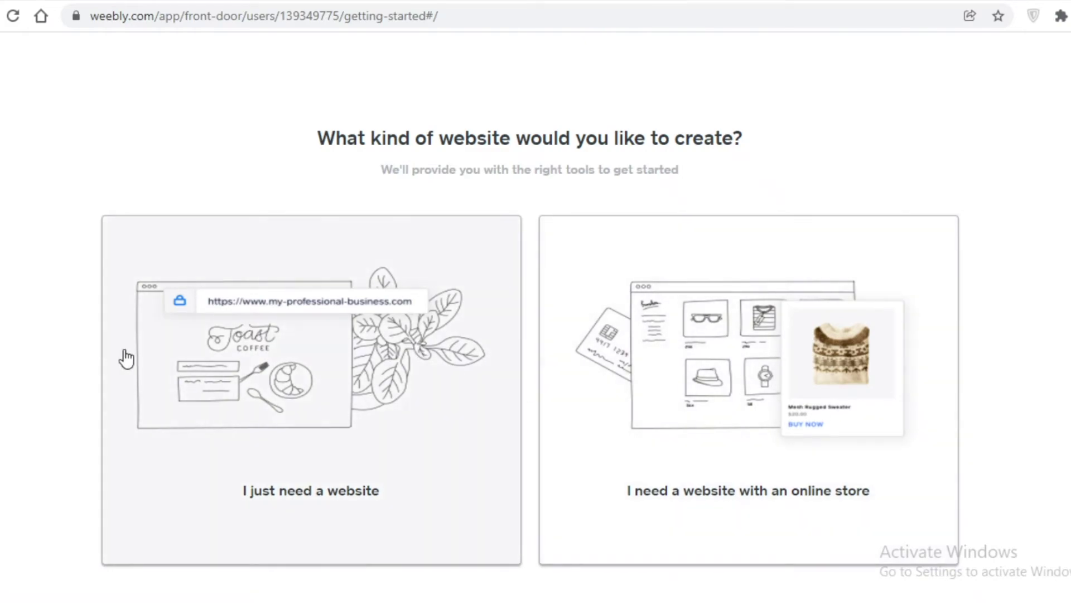
Step: Choose a plain website without an online store and browse the theme gallery
click(260, 407)
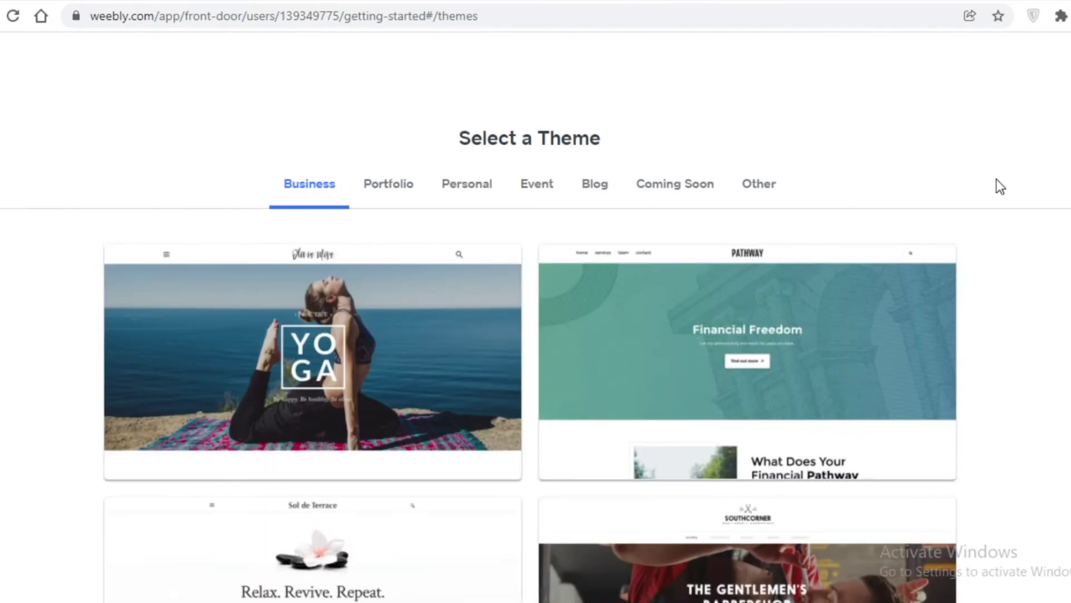
scroll(1009, 184, down, 5)
scroll(557, 323, down, 5)
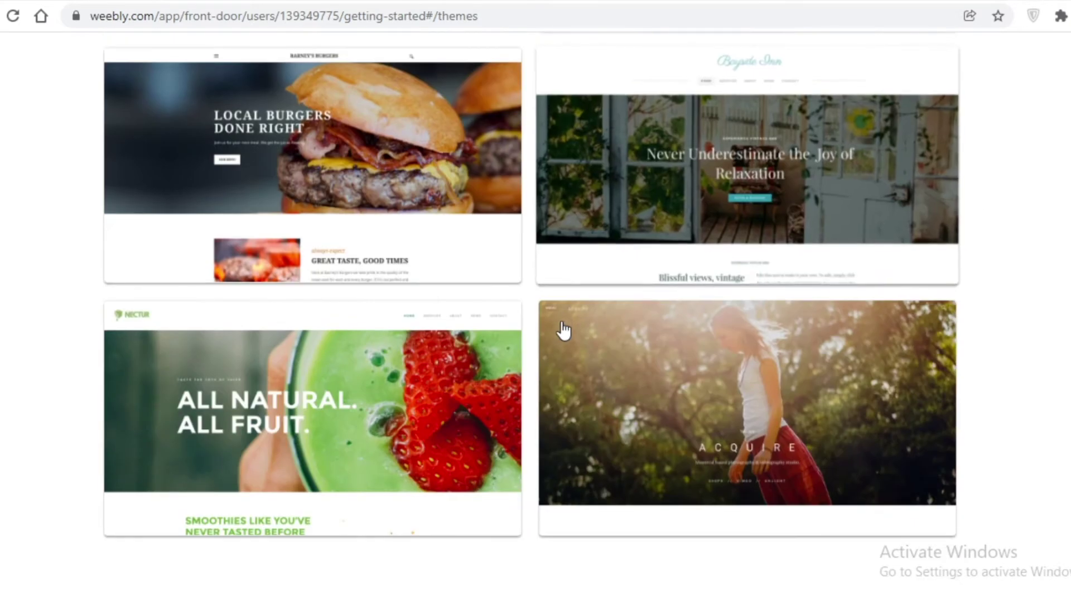
scroll(568, 352, down, 9)
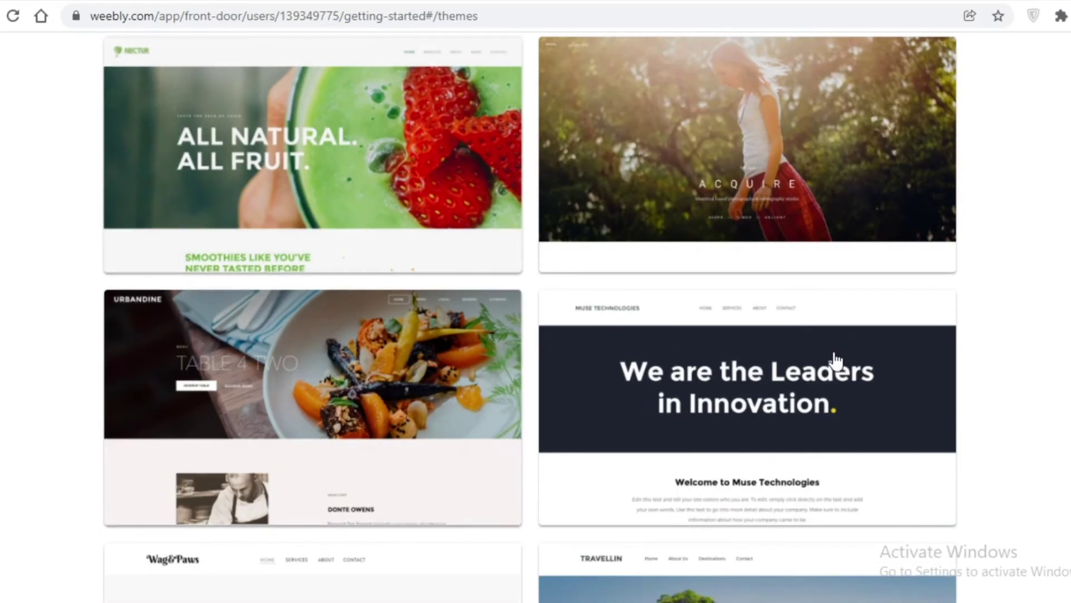
scroll(782, 380, up, 7)
scroll(835, 383, up, 12)
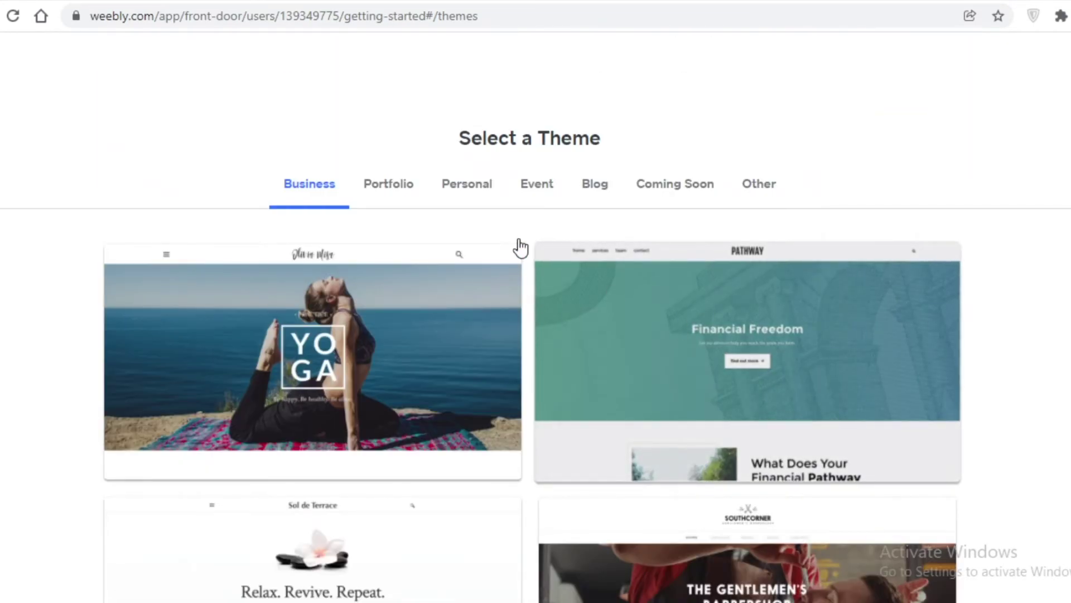
Step: Filter to Portfolio themes, such as Modus Operandi and Leaps Bounds, and scroll to the bottom
click(392, 182)
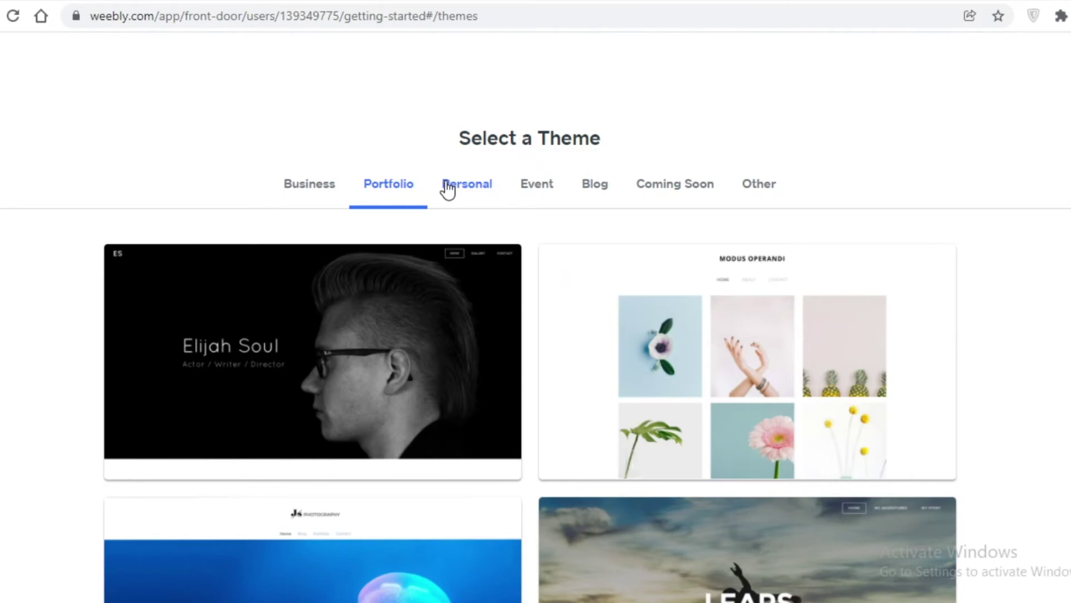
scroll(491, 237, down, 8)
scroll(506, 260, up, 5)
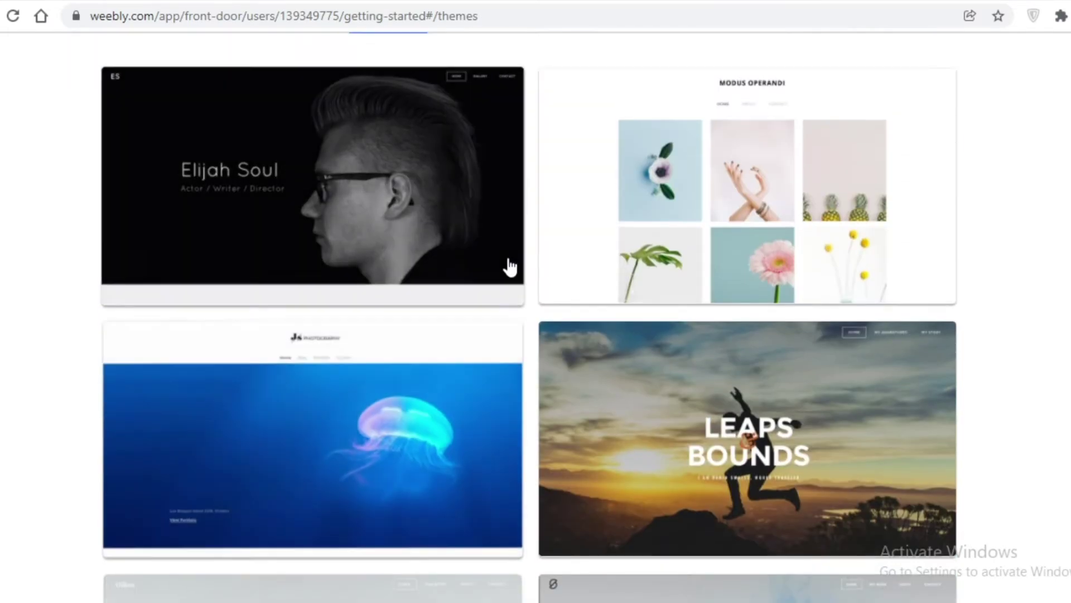
scroll(509, 268, up, 2)
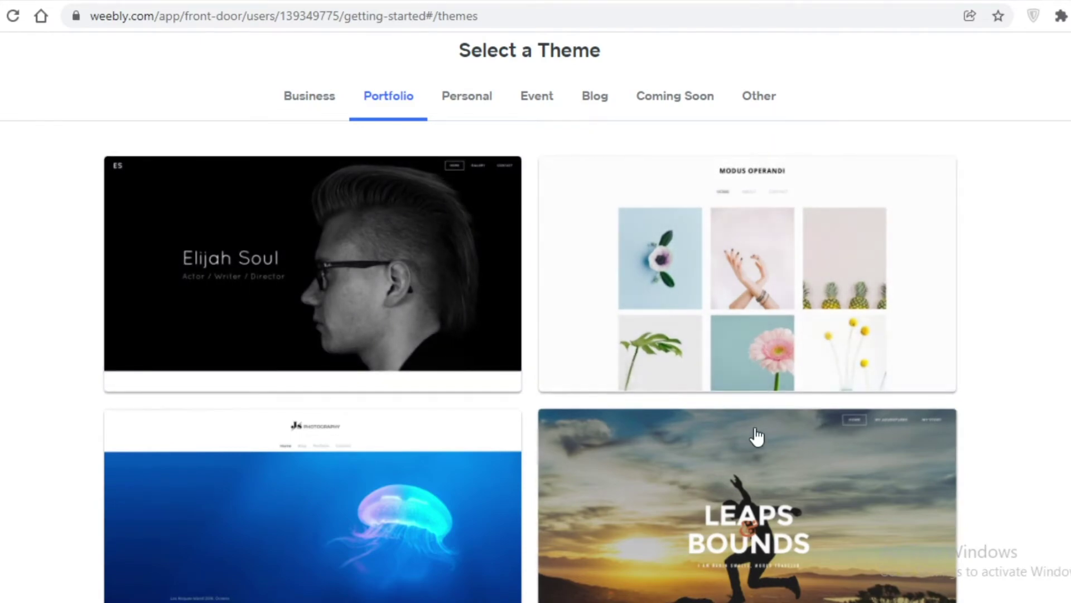
scroll(1038, 322, down, 5)
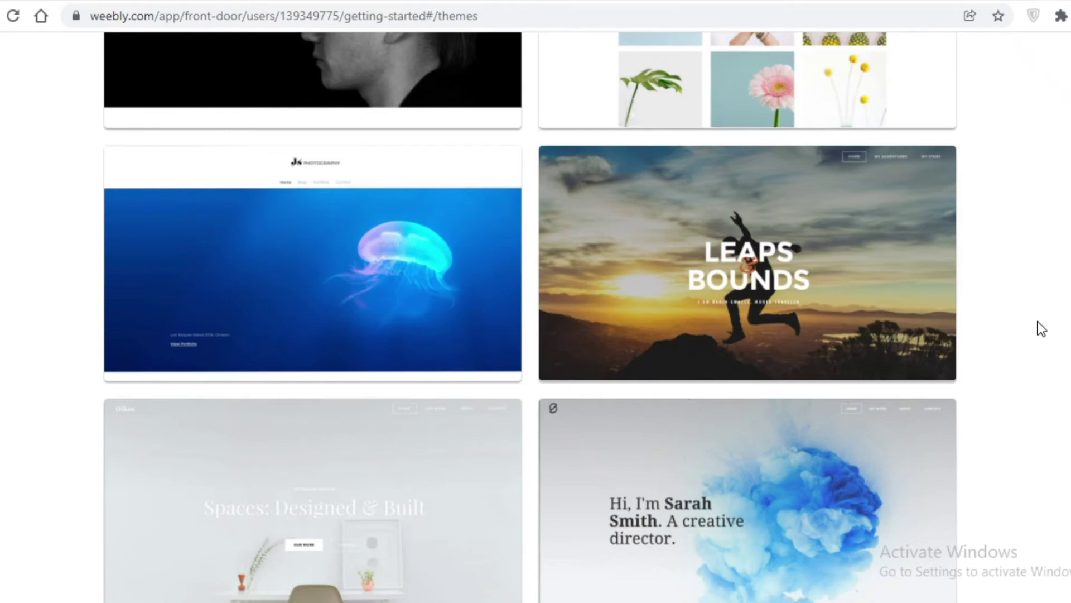
scroll(1036, 320, up, 6)
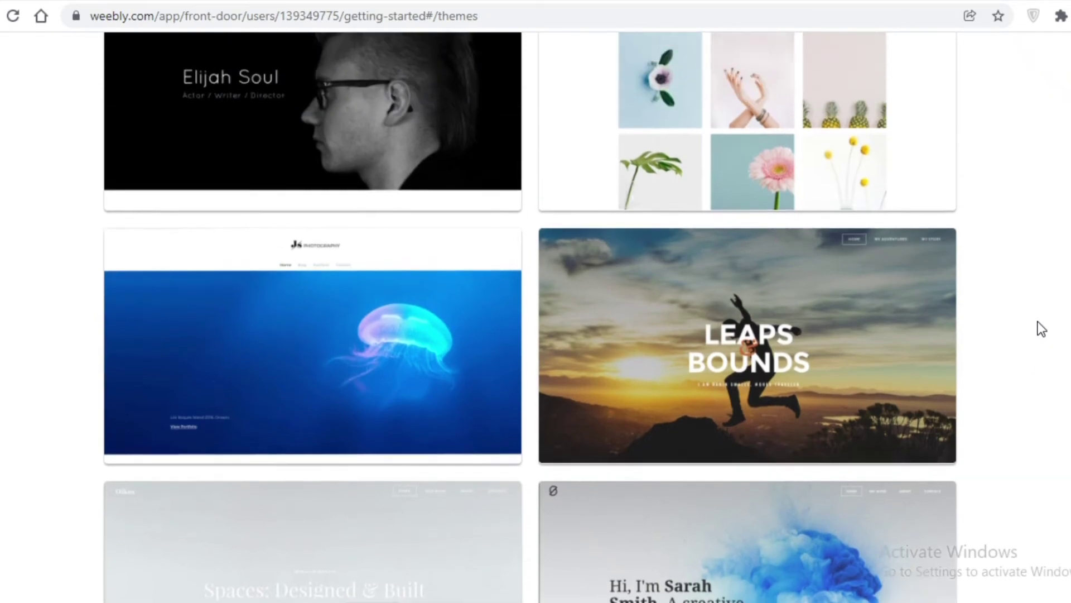
scroll(1017, 324, down, 3)
scroll(1017, 325, down, 3)
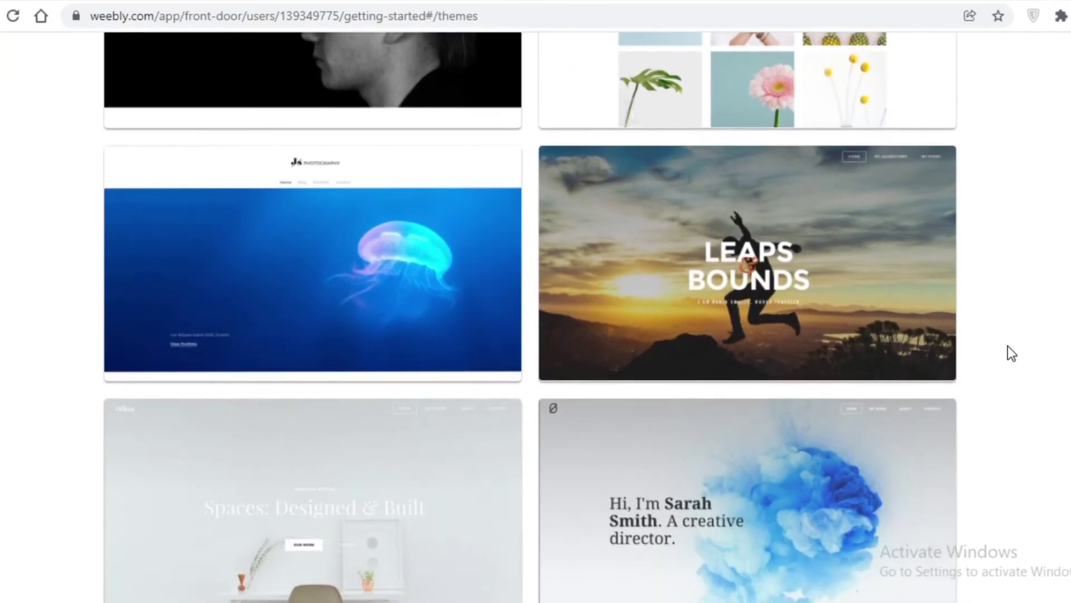
scroll(988, 390, down, 5)
scroll(322, 441, down, 2)
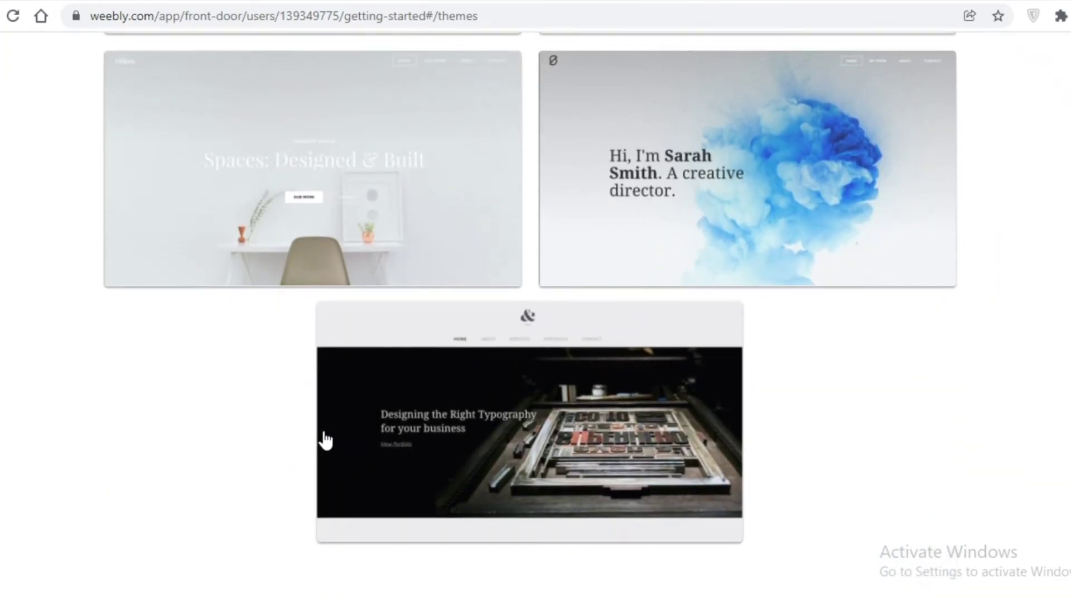
Step: On the GoDaddy homepage, go through the main menu's Websites section to Website Builder
click(452, 1)
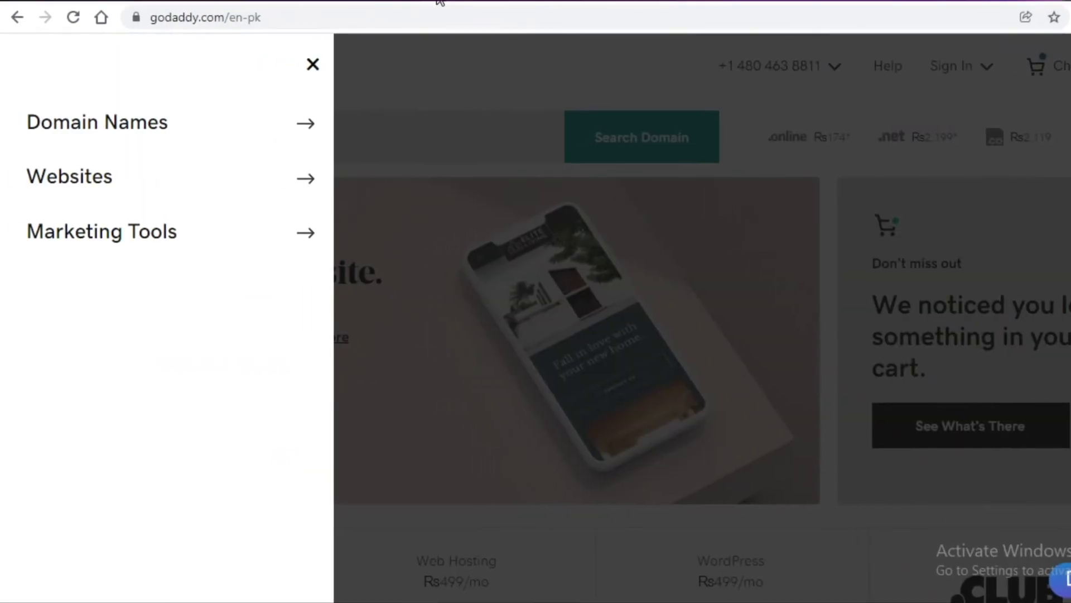
click(312, 65)
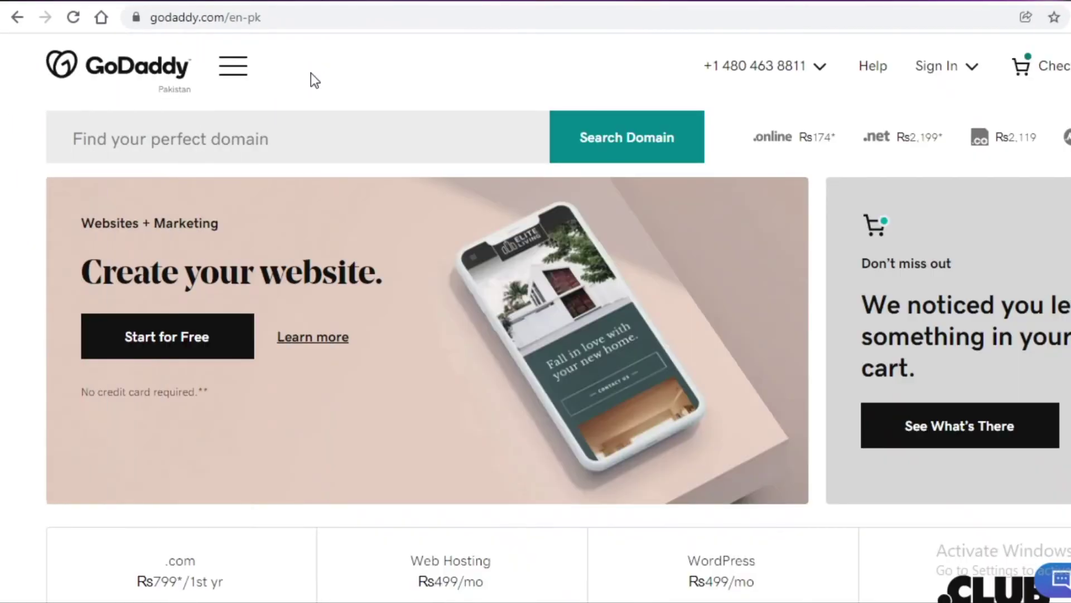
click(240, 66)
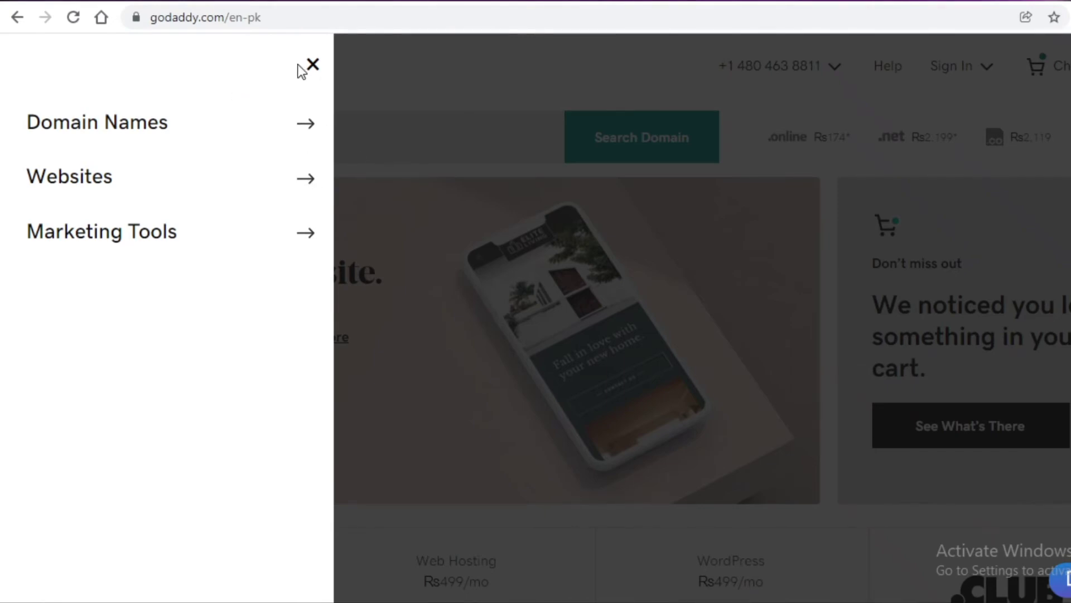
click(308, 81)
click(227, 75)
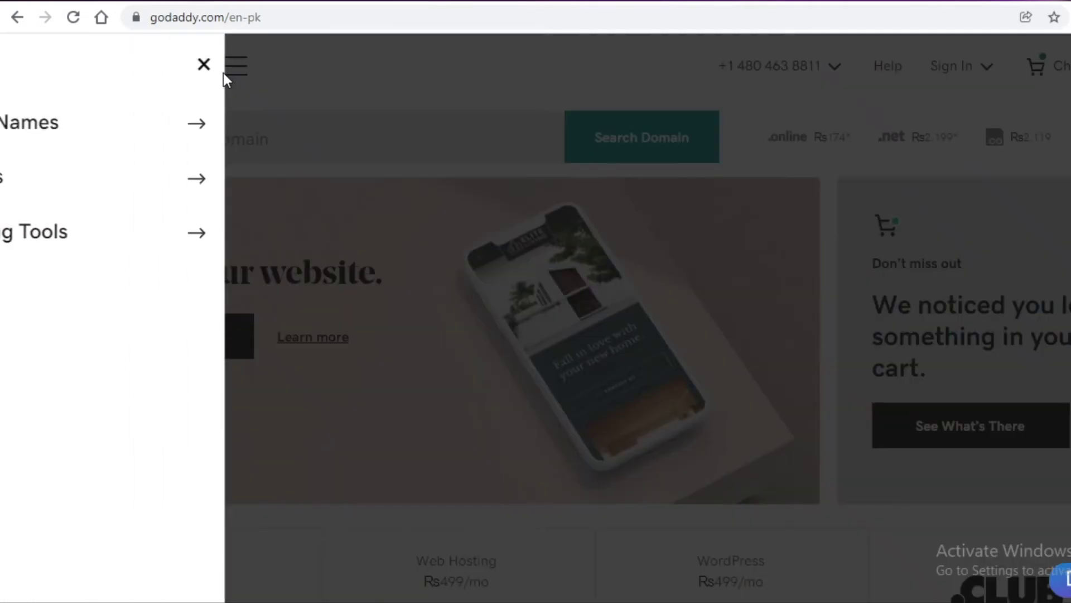
click(308, 180)
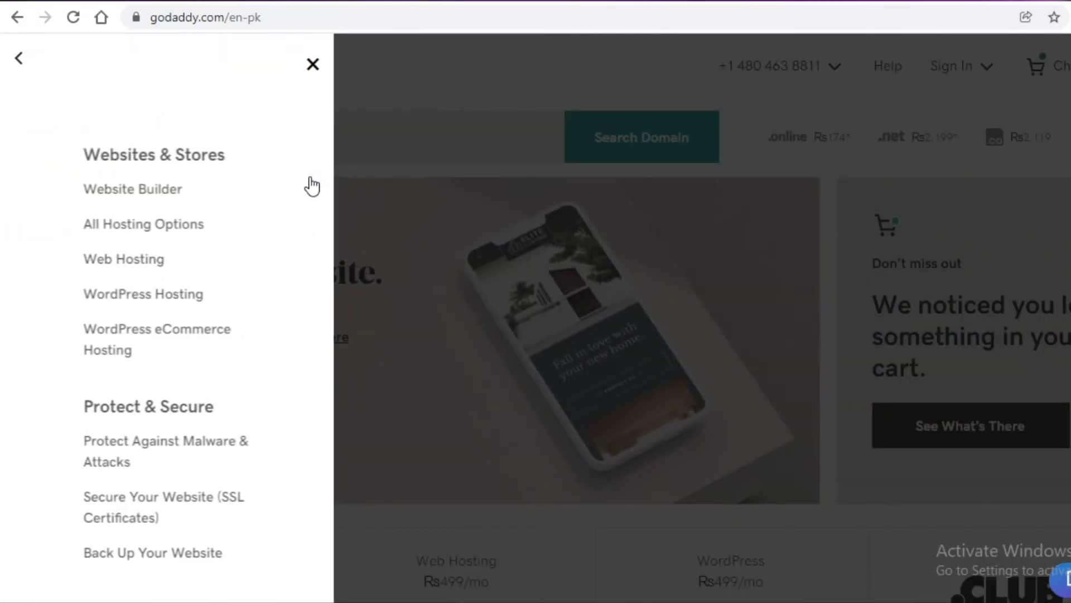
click(139, 204)
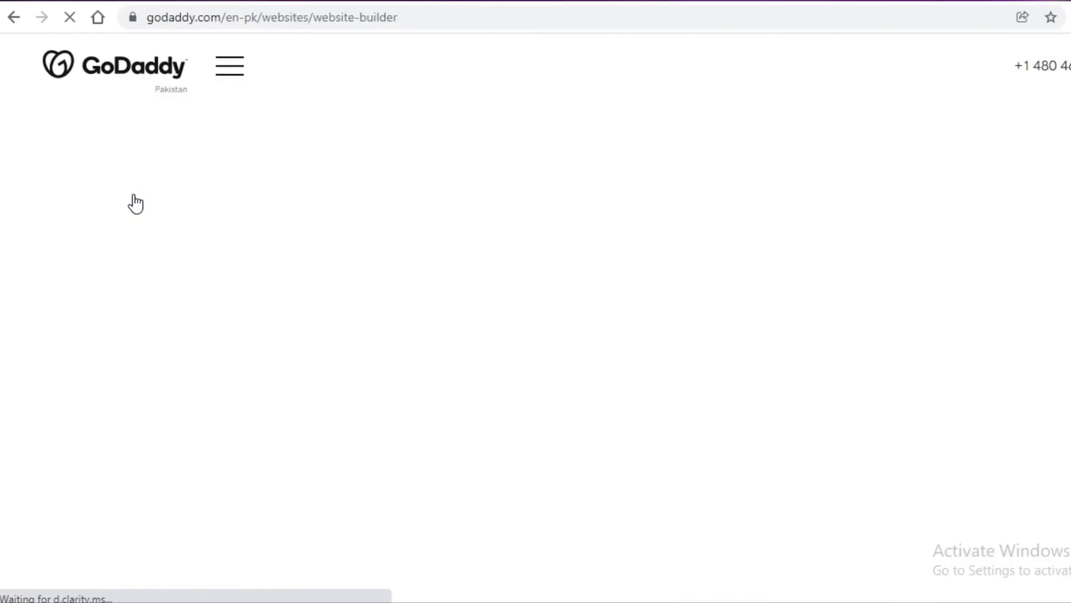
scroll(106, 218, down, 4)
scroll(110, 222, down, 3)
scroll(107, 222, up, 4)
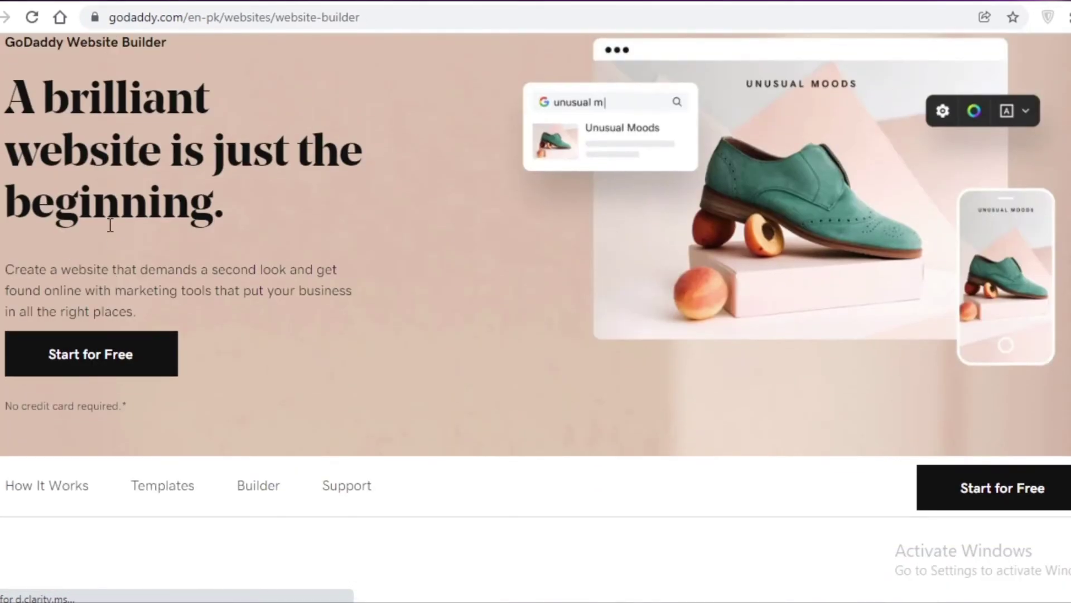
Step: Start a free Website Builder site and pick the Fashion Designer category after searching 'fashio'
click(80, 357)
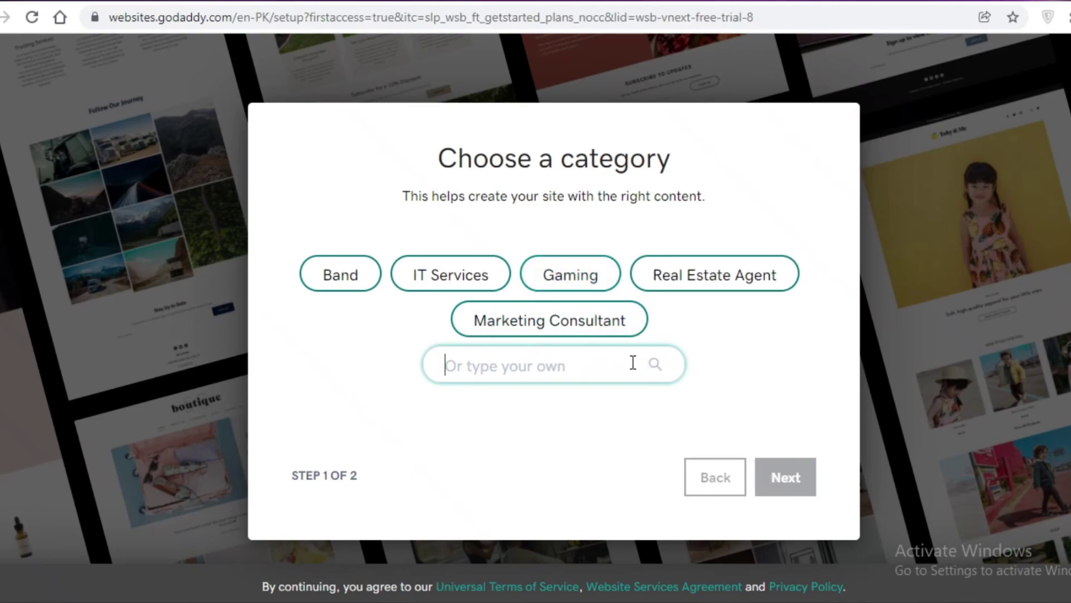
text(fashion)
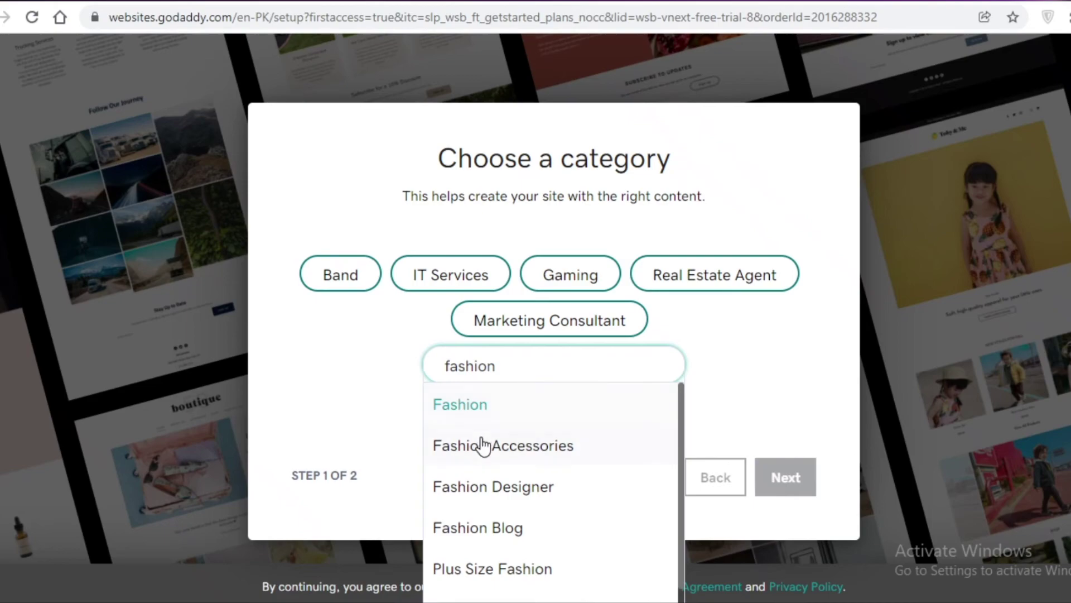
click(490, 489)
click(793, 479)
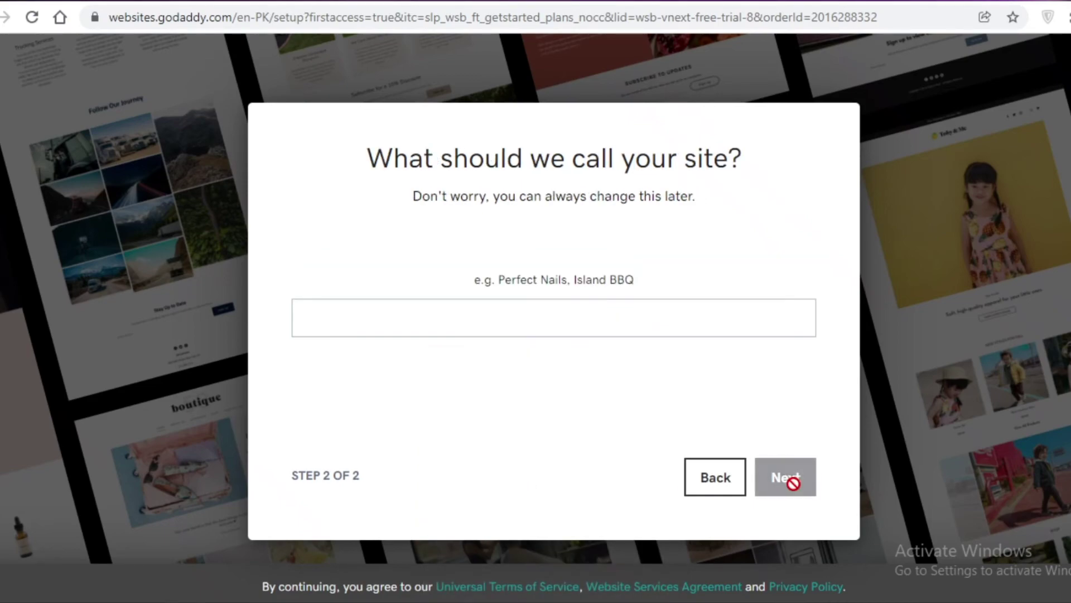
Step: Name the new site 'Jane Fashion Group' and create it
click(611, 316)
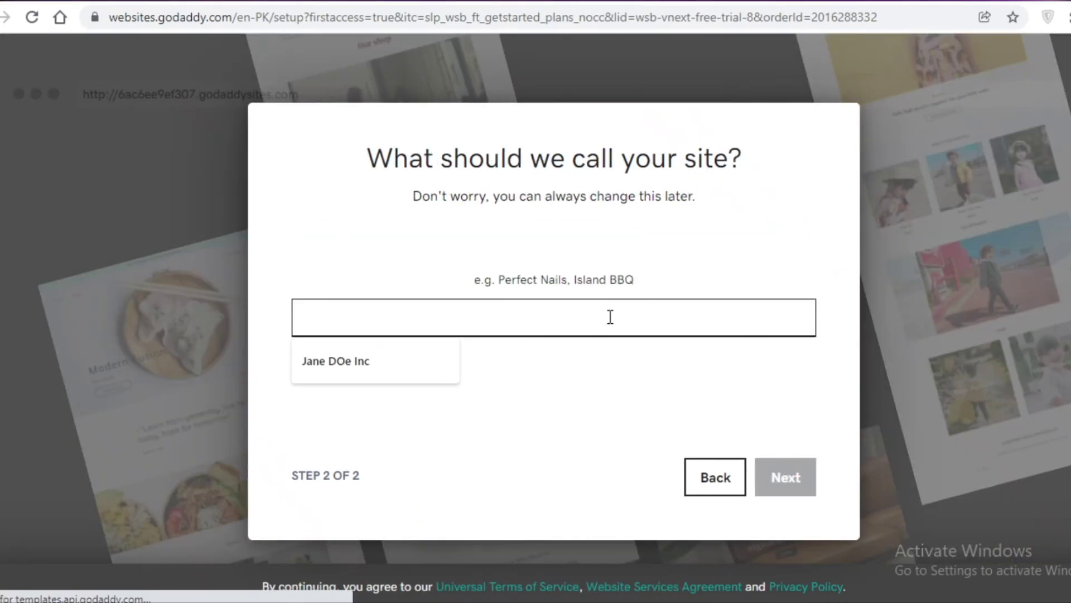
text(Jane )
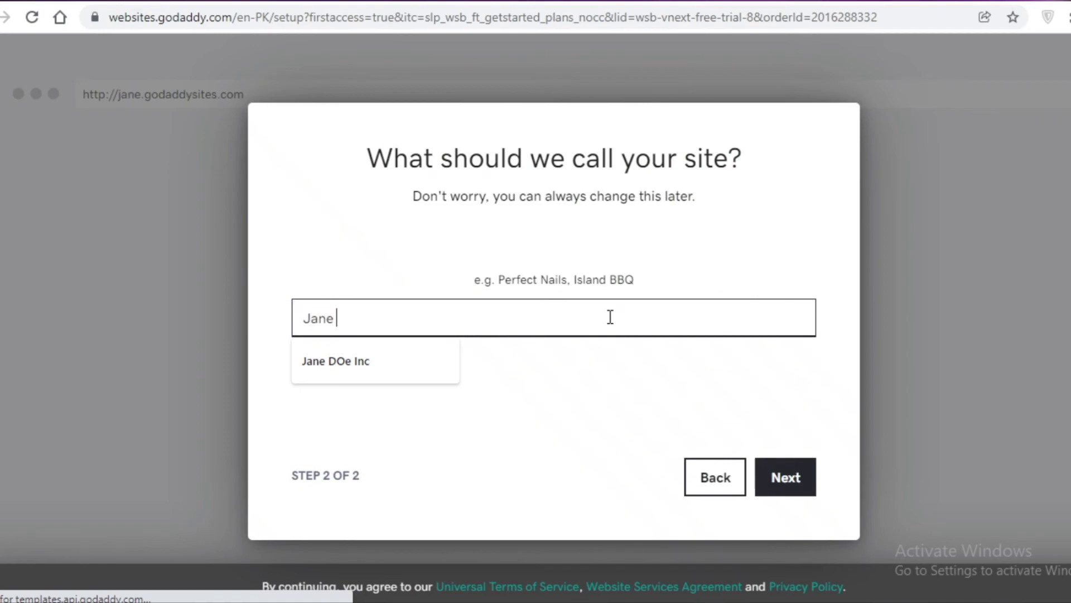
text(Fashion Group)
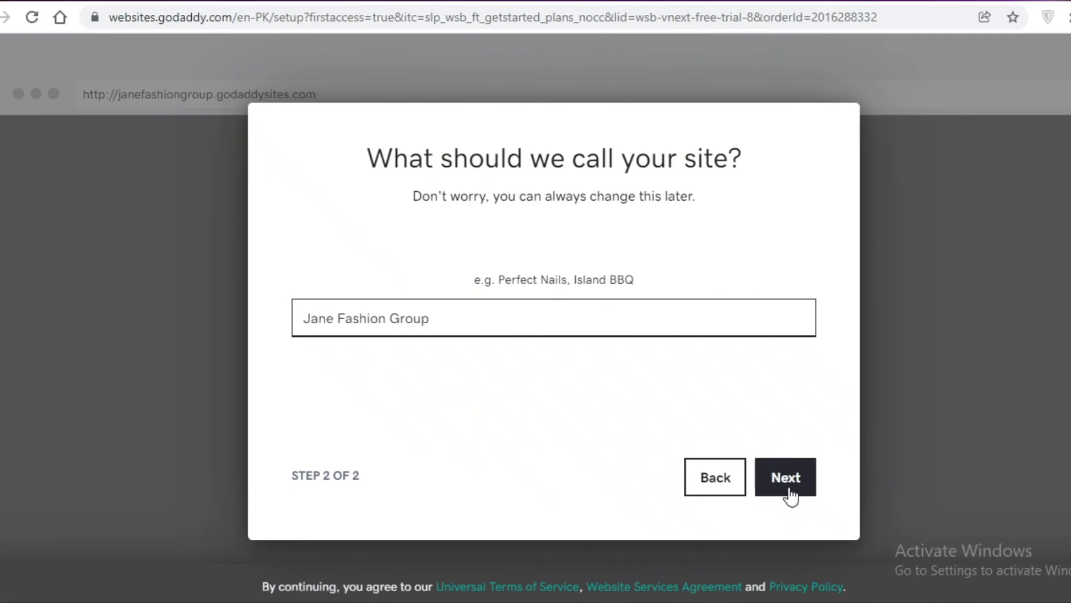
click(781, 486)
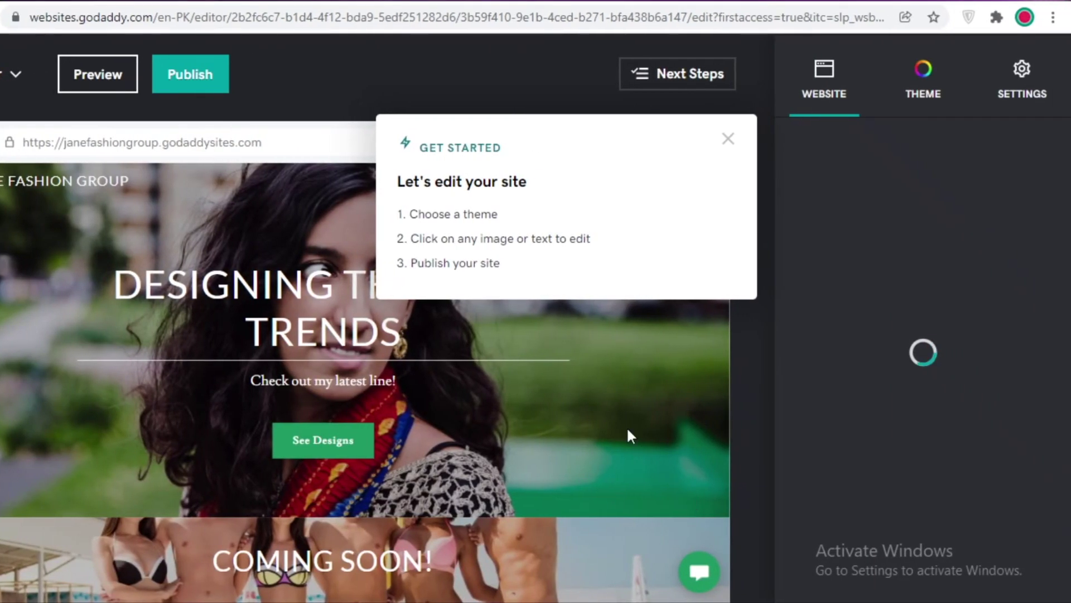
Step: Dismiss the Get Started tips over the new Jane Fashion Group site preview
scroll(664, 369, down, 5)
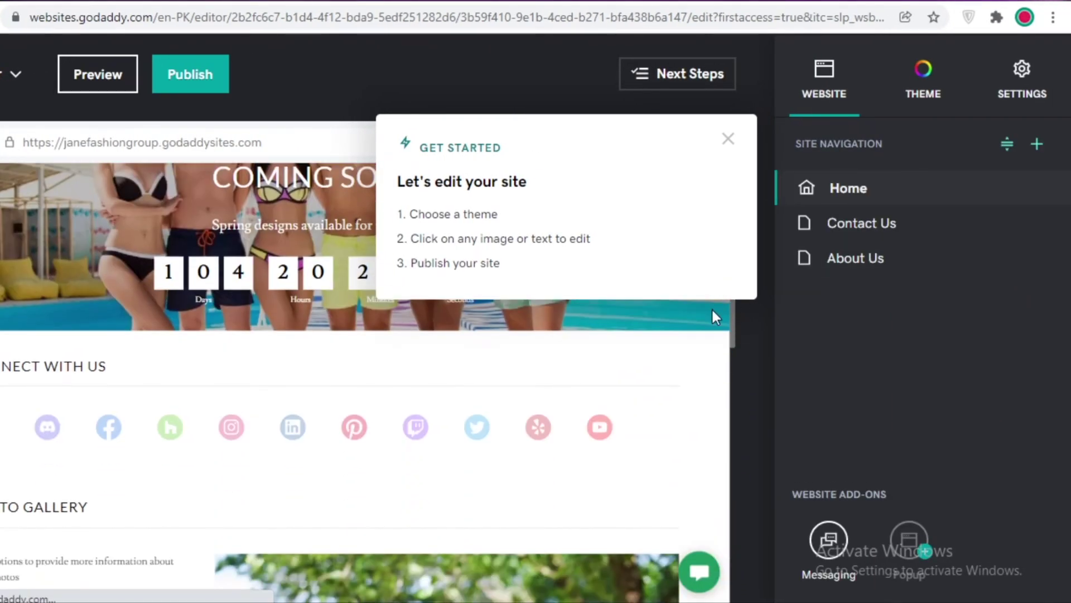
scroll(712, 313, down, 1)
scroll(696, 341, up, 6)
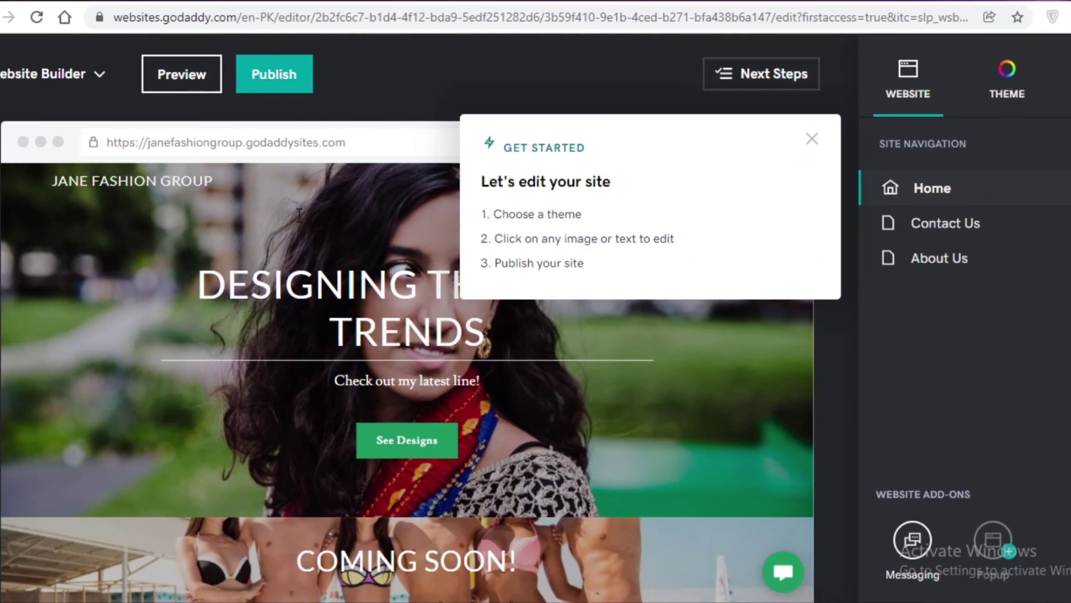
click(345, 329)
scroll(321, 335, down, 5)
scroll(440, 357, down, 5)
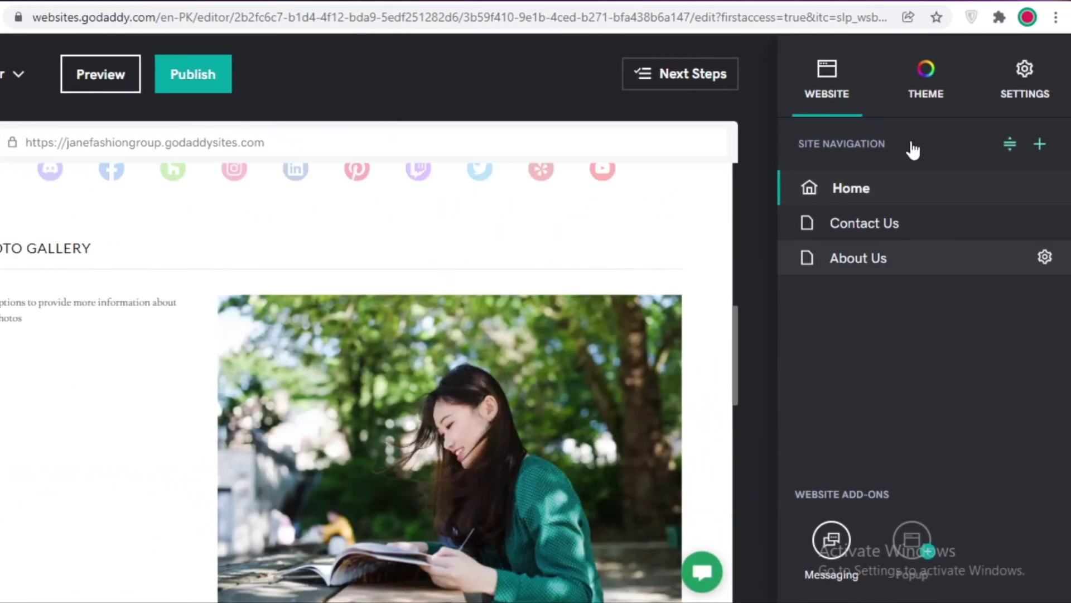
Step: Bring up the THEME settings, showing the Dawn theme with Lato fonts, and scroll the preview
click(938, 93)
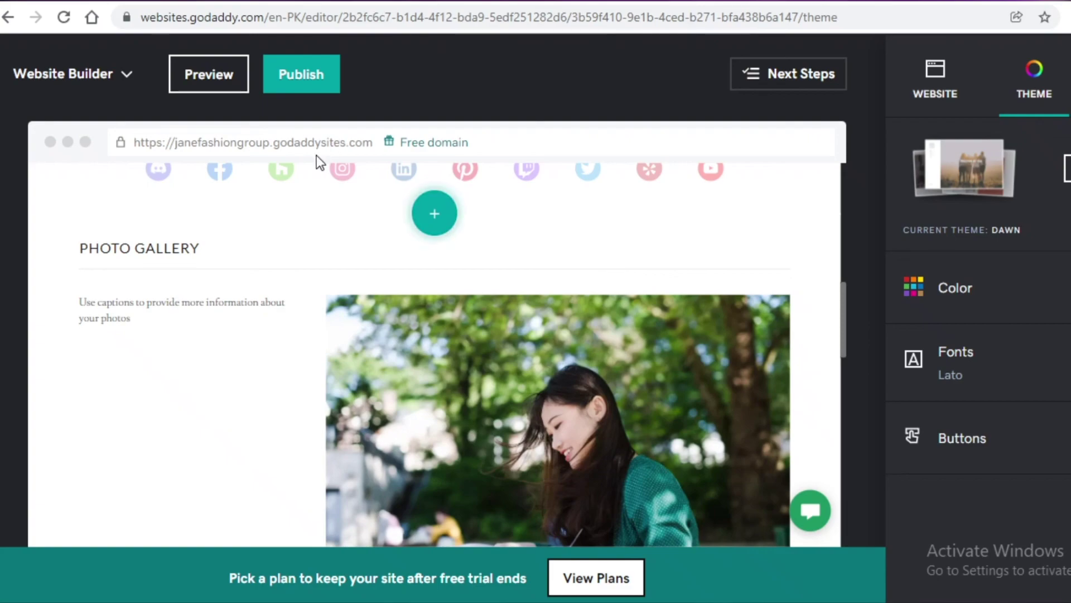
scroll(358, 198, down, 5)
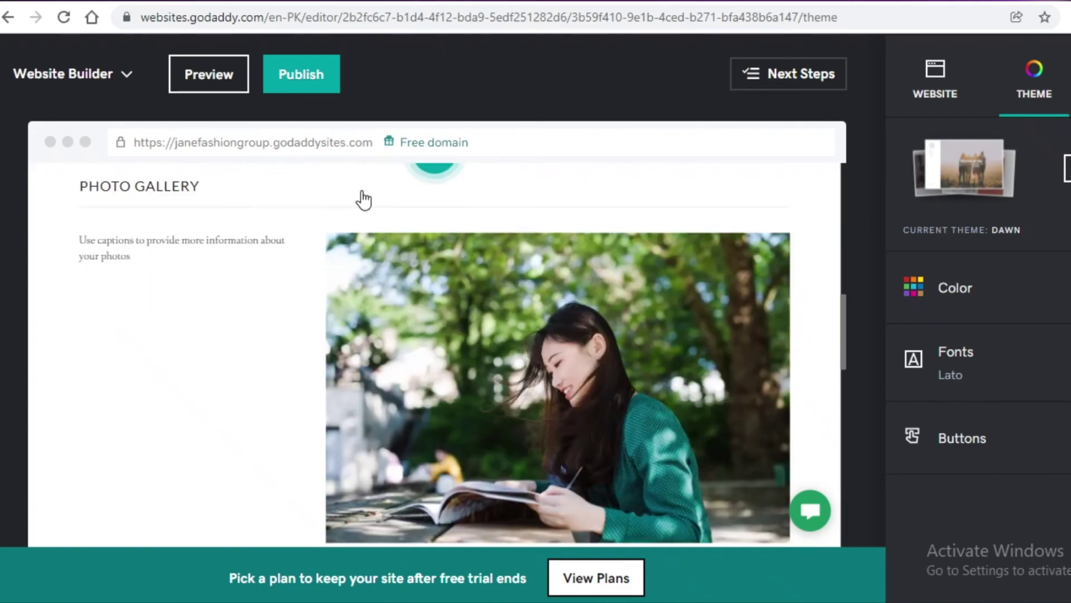
scroll(364, 198, down, 10)
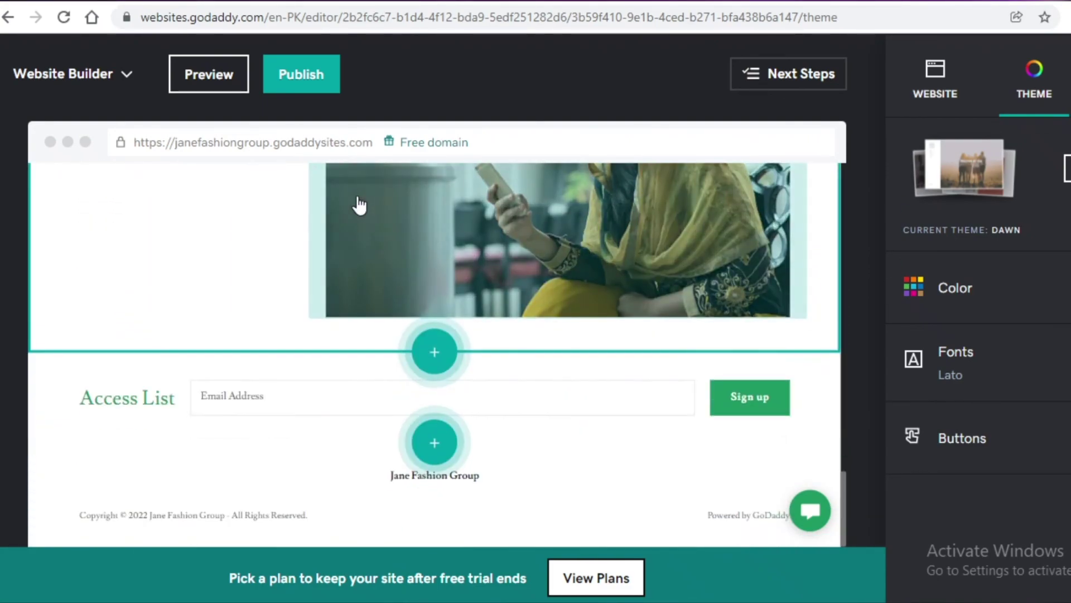
scroll(371, 239, up, 20)
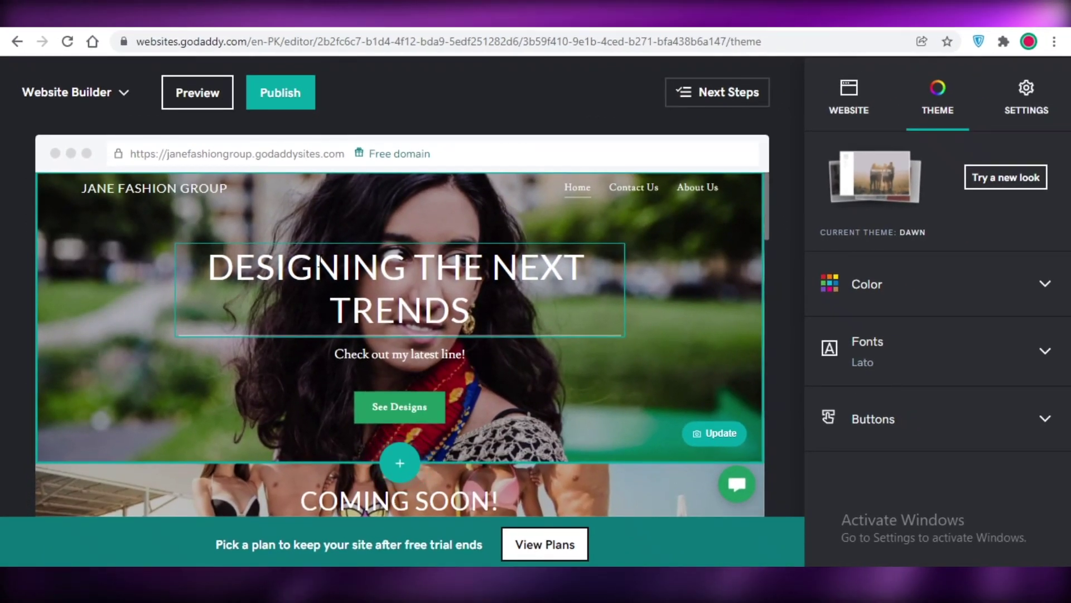
scroll(379, 190, down, 5)
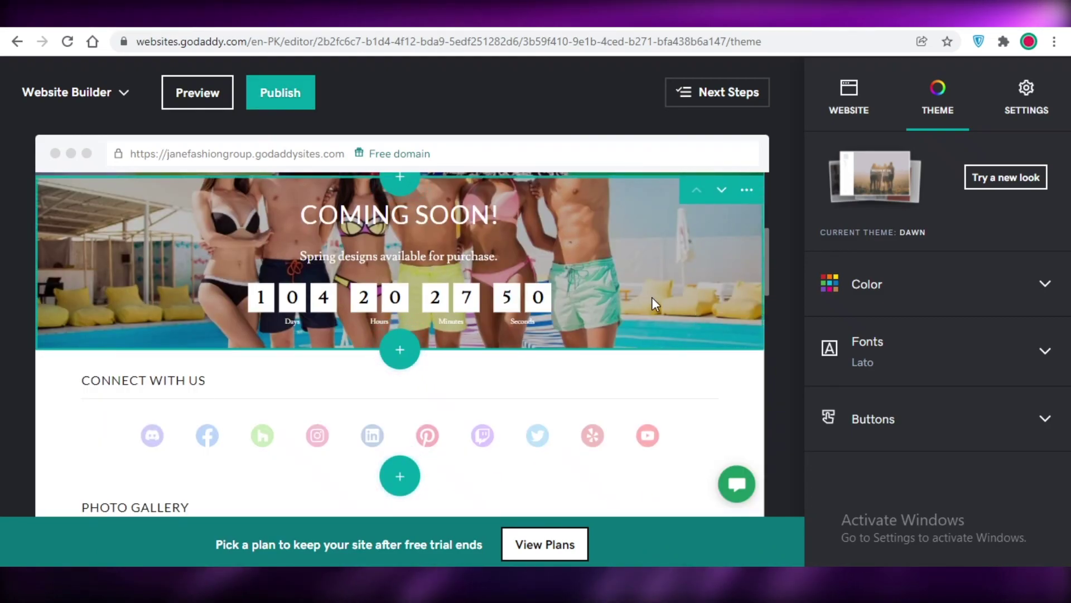
scroll(658, 310, down, 1)
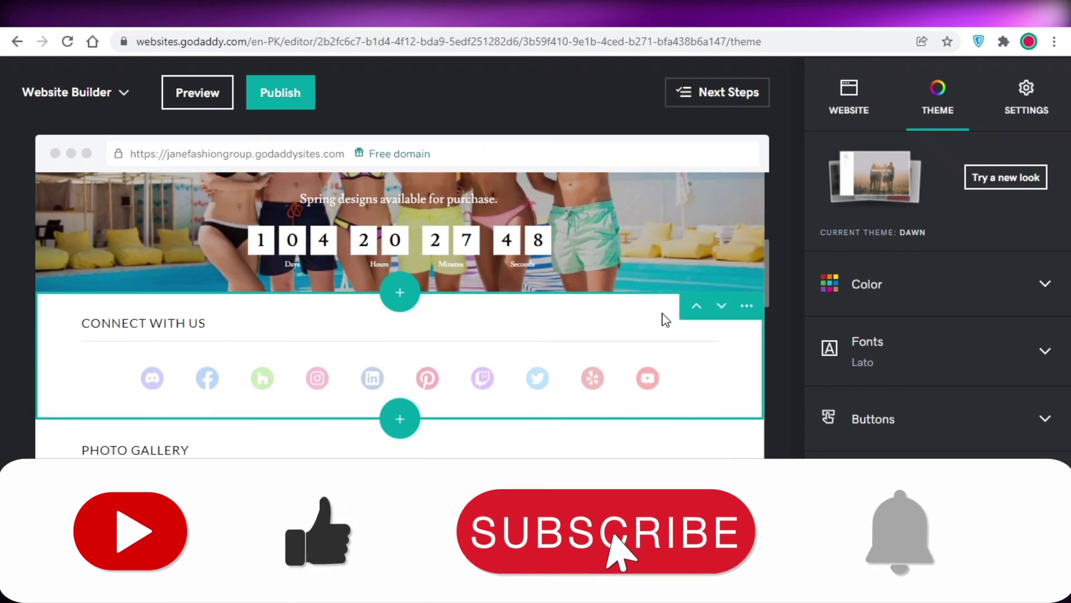